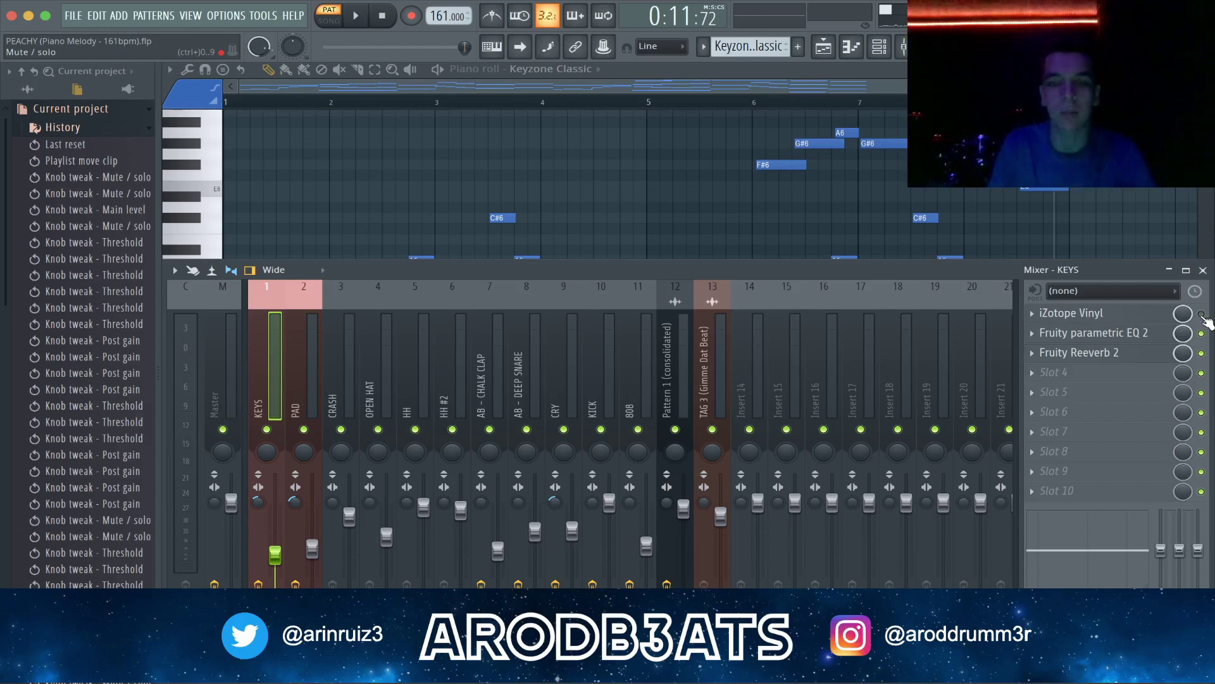
- Toggle the iZotope Vinyl effect on the KEYS mixer track off and on, and inspect its settings
{"action": "left_click", "coordinate": [1202, 315]}
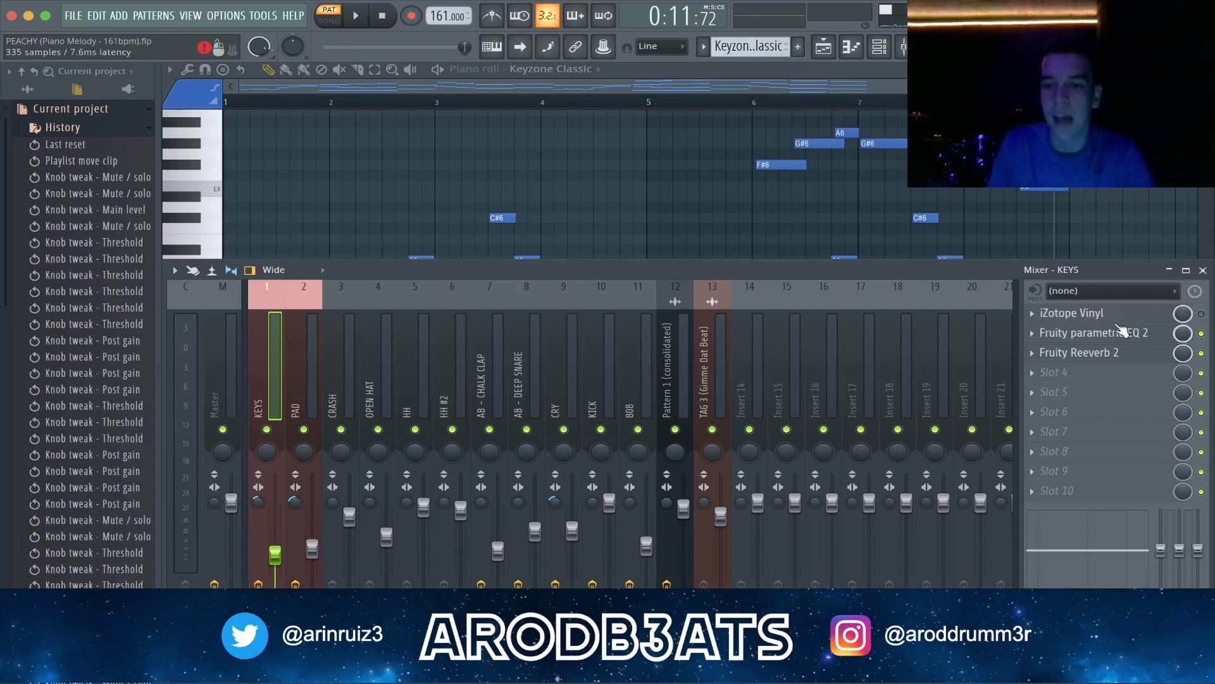
{"action": "left_click", "coordinate": [1202, 315]}
{"action": "left_click", "coordinate": [1076, 313]}
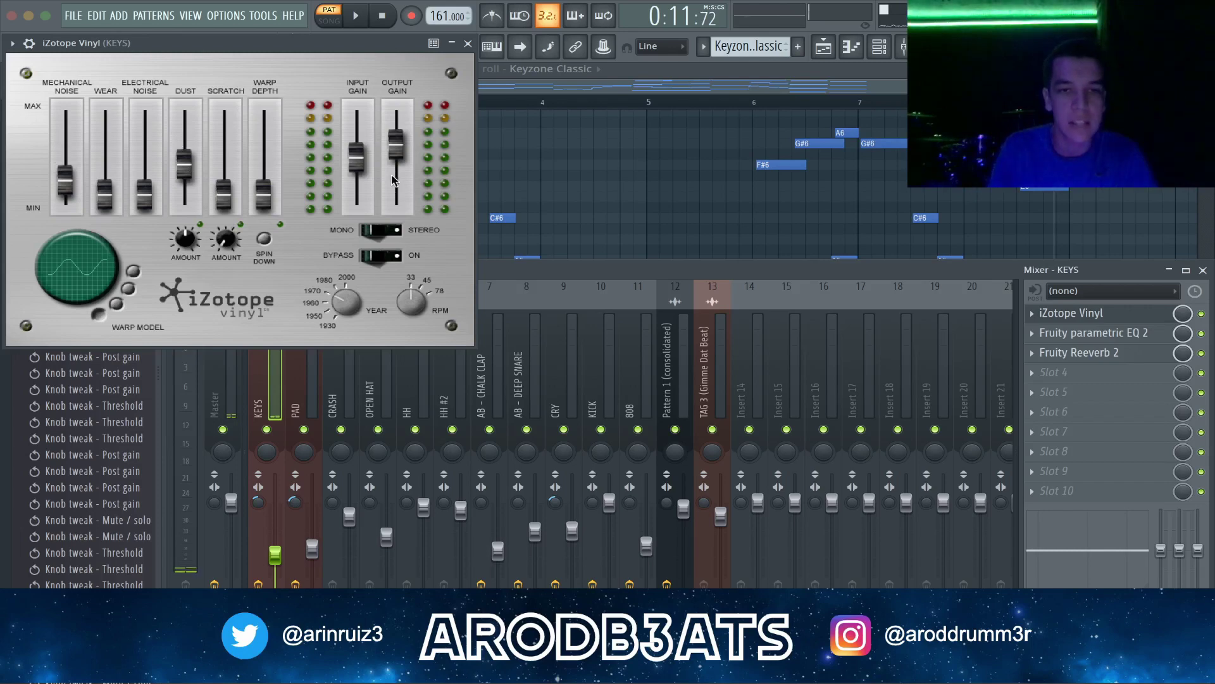
{"action": "left_click", "coordinate": [468, 44]}
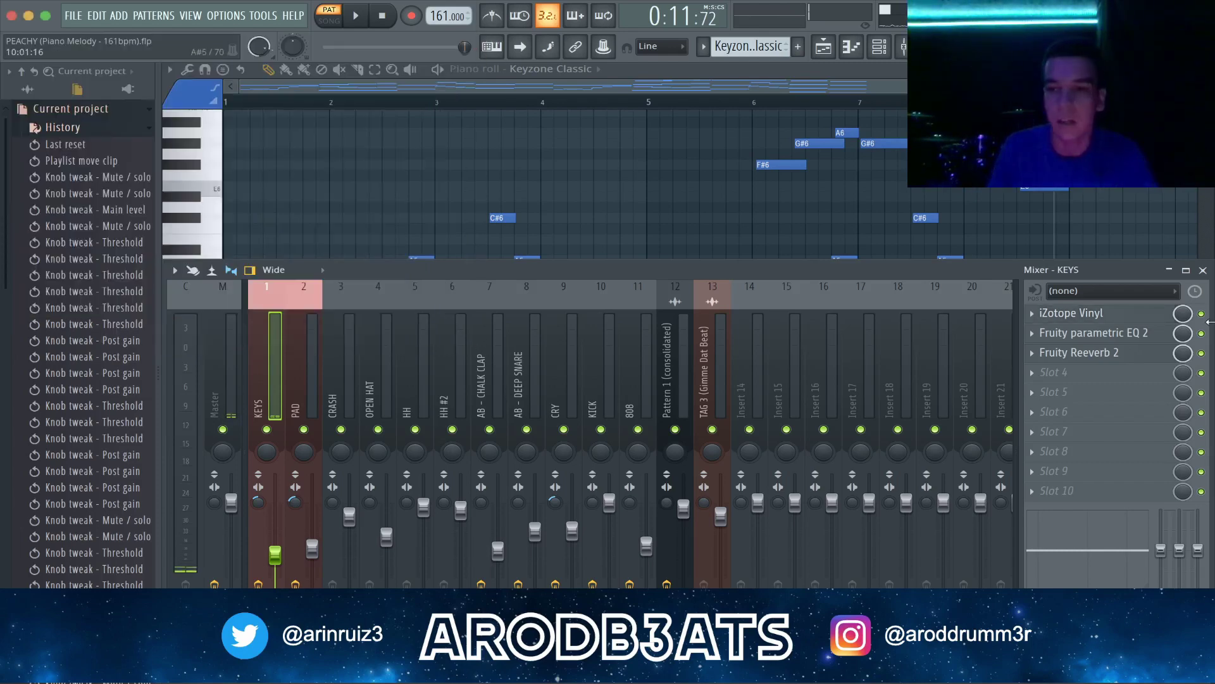
- Inspect the Fruity parametric EQ 2 curve and the Fruity Reeverb 2 settings on the KEYS mixer track
{"action": "left_click", "coordinate": [1089, 332]}
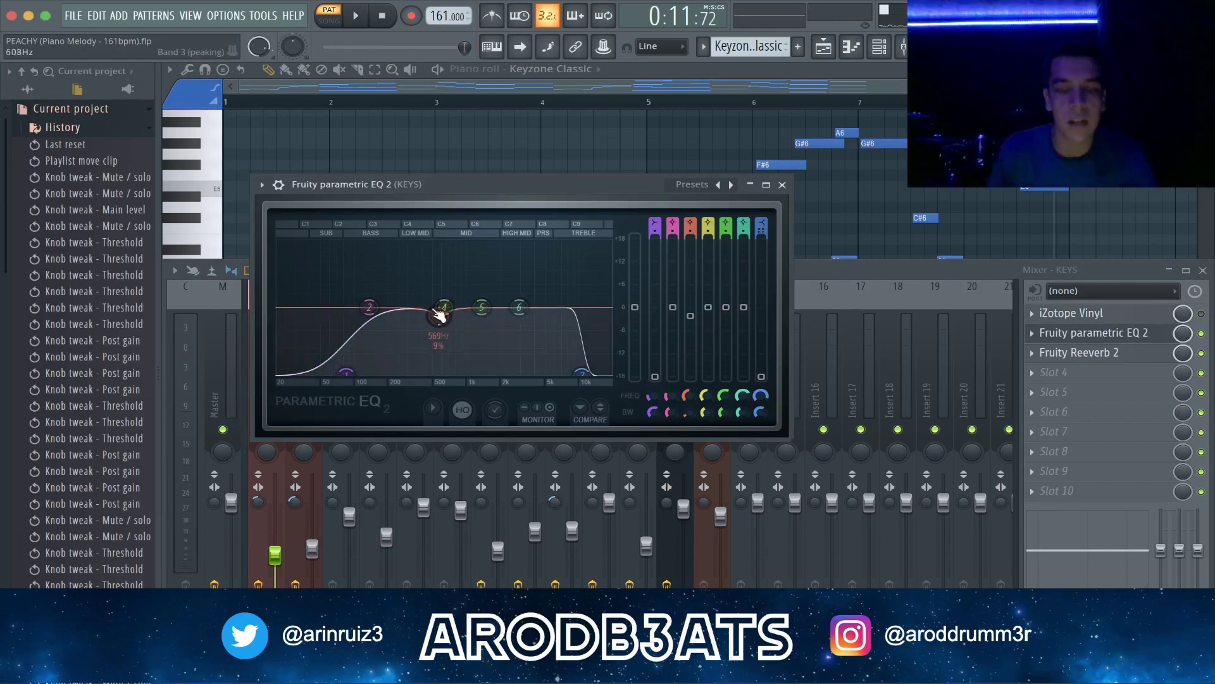
{"action": "left_click", "coordinate": [783, 185]}
{"action": "left_click", "coordinate": [1114, 353]}
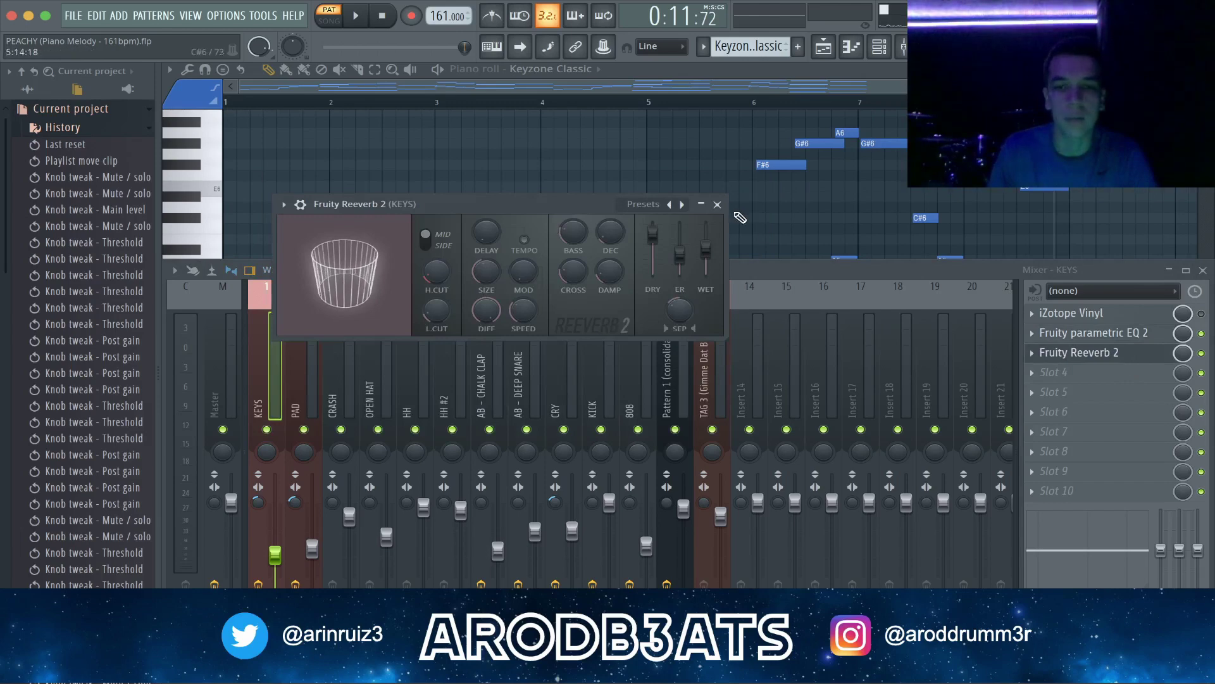
- Bring the PAD pattern's notes into view in the piano roll and play the pattern
{"action": "key", "text": "F5"}
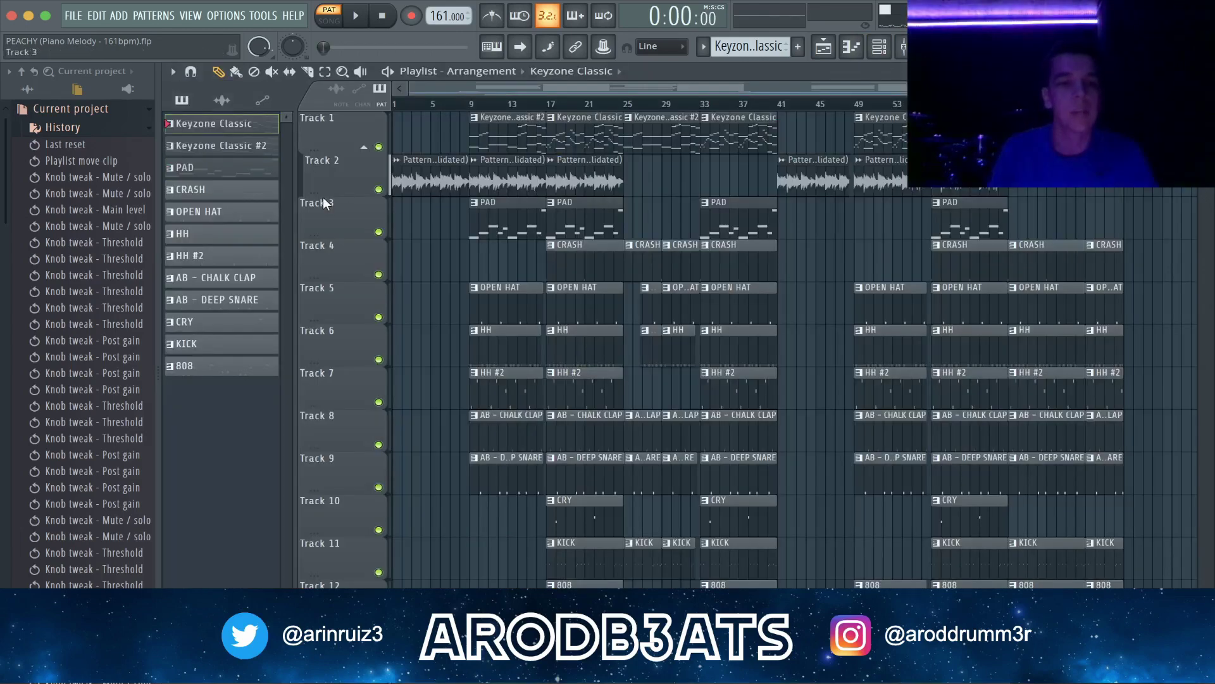
{"action": "left_click", "coordinate": [223, 166]}
{"action": "key", "text": "F7"}
{"action": "scroll", "coordinate": [569, 419], "scroll_direction": "up", "scroll_amount": 2}
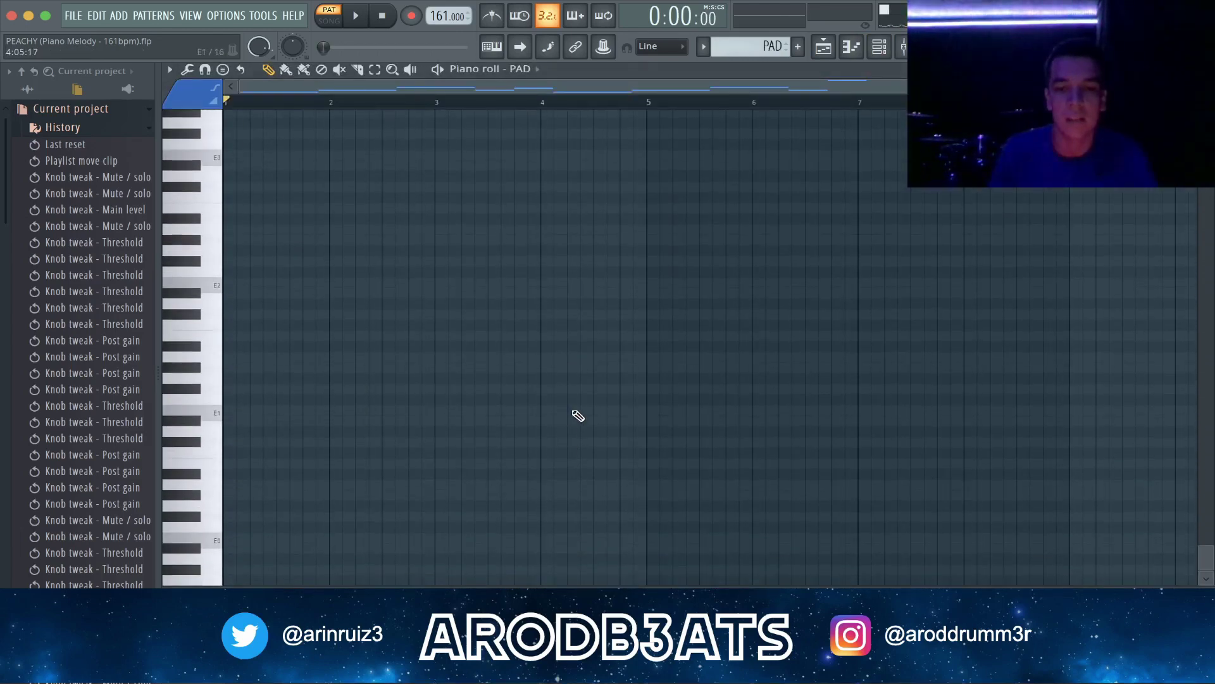
{"action": "scroll", "coordinate": [577, 416], "scroll_direction": "up", "scroll_amount": 12}
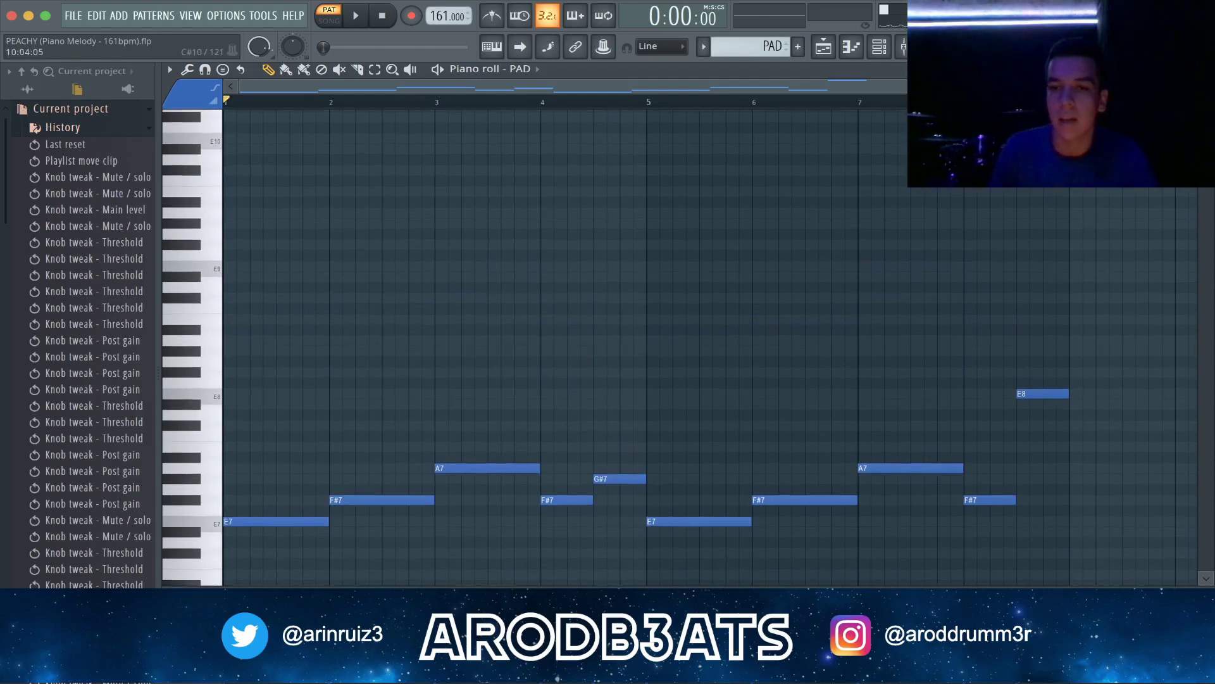
{"action": "scroll", "coordinate": [1180, 201], "scroll_direction": "down", "scroll_amount": 2}
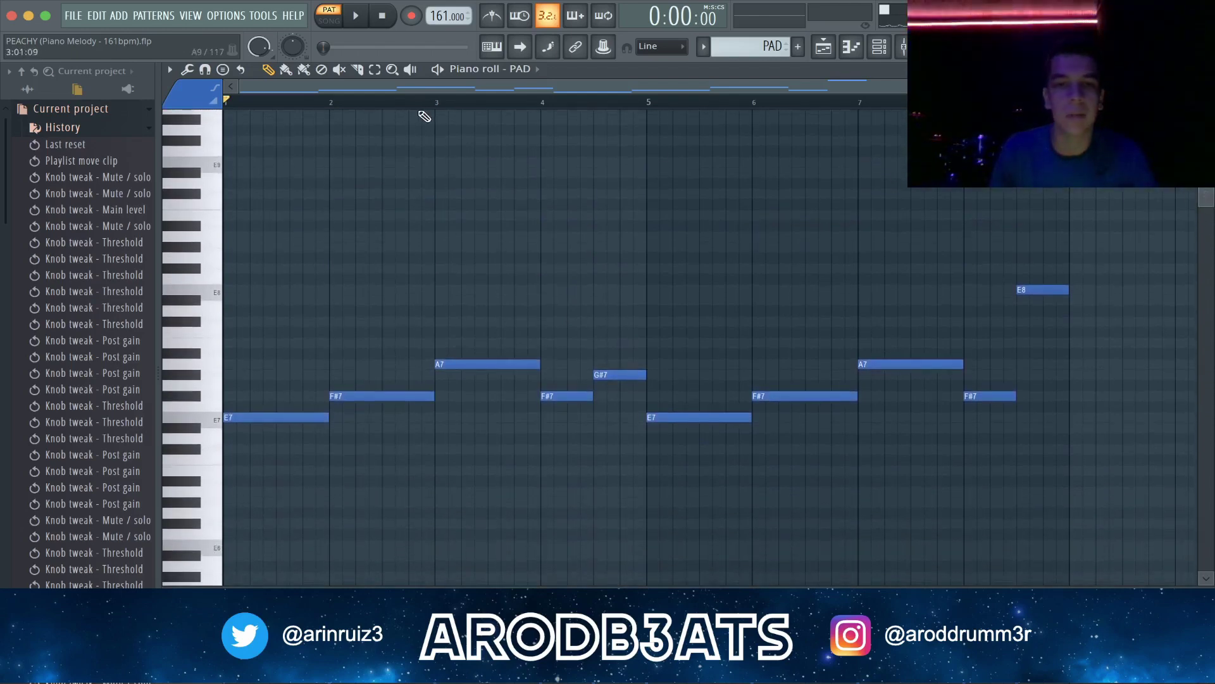
{"action": "left_click", "coordinate": [356, 19]}
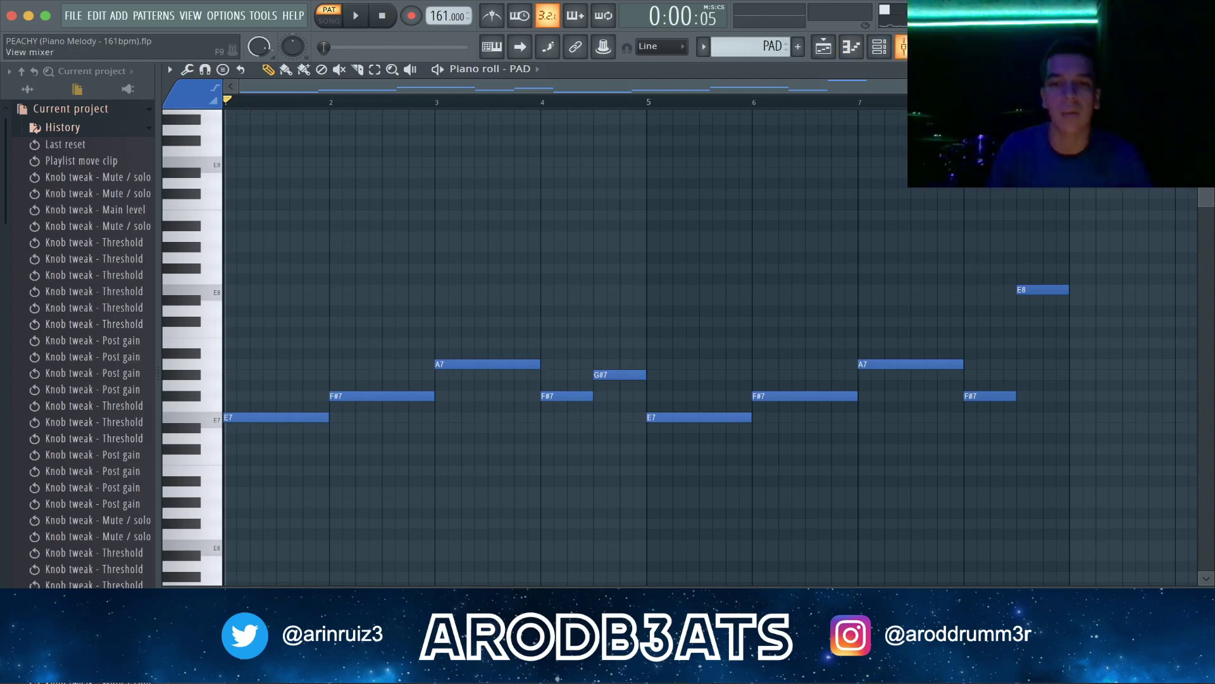
- Inspect the Fruity parametric EQ 2 and Fruity Reeverb 2 settings on the PAD mixer track
{"action": "left_click", "coordinate": [906, 47]}
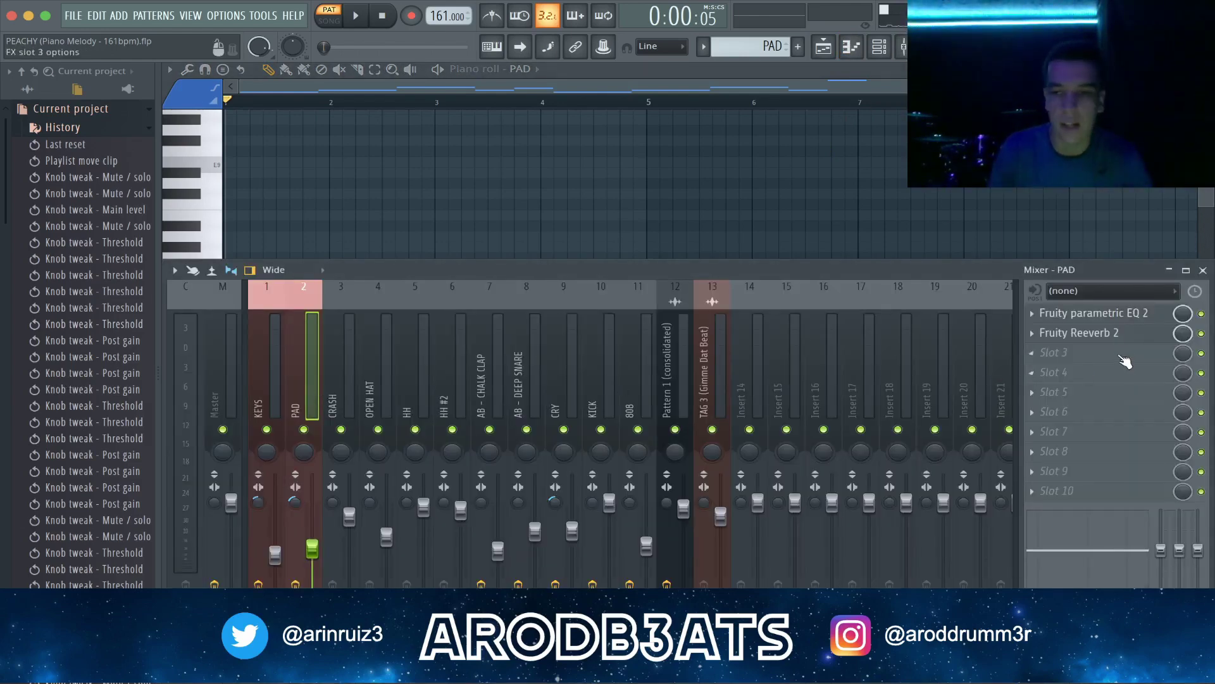
{"action": "left_click", "coordinate": [1102, 312]}
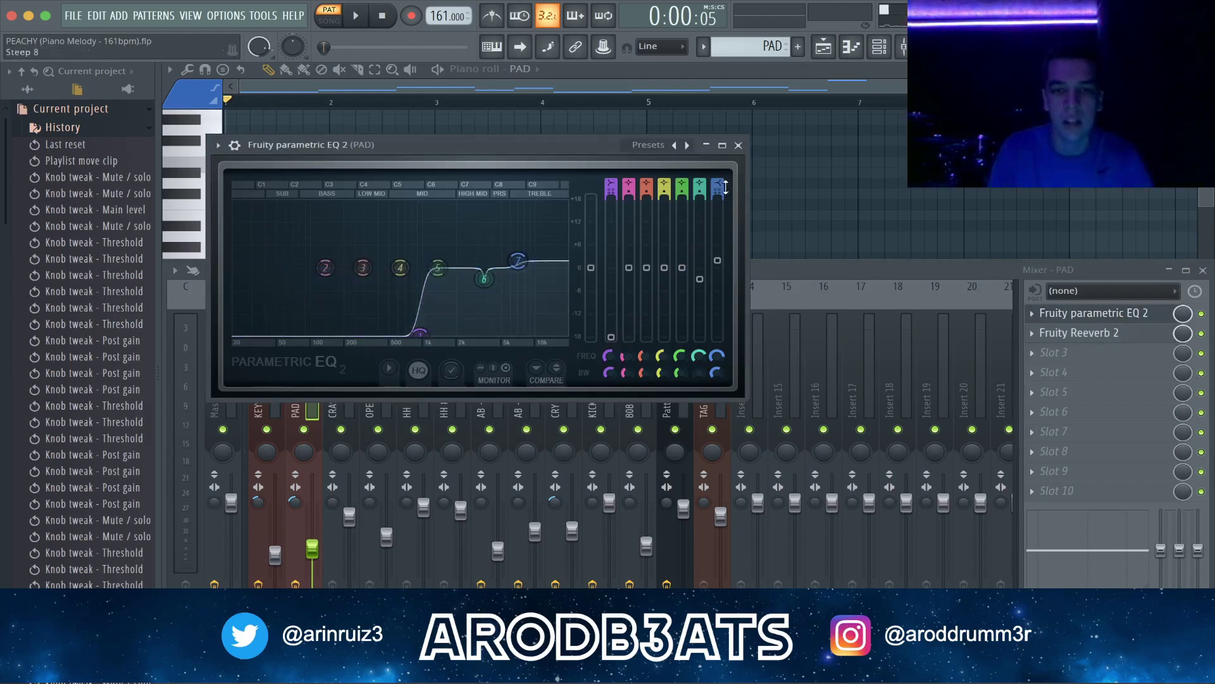
{"action": "left_click", "coordinate": [739, 145]}
{"action": "left_click", "coordinate": [1079, 336]}
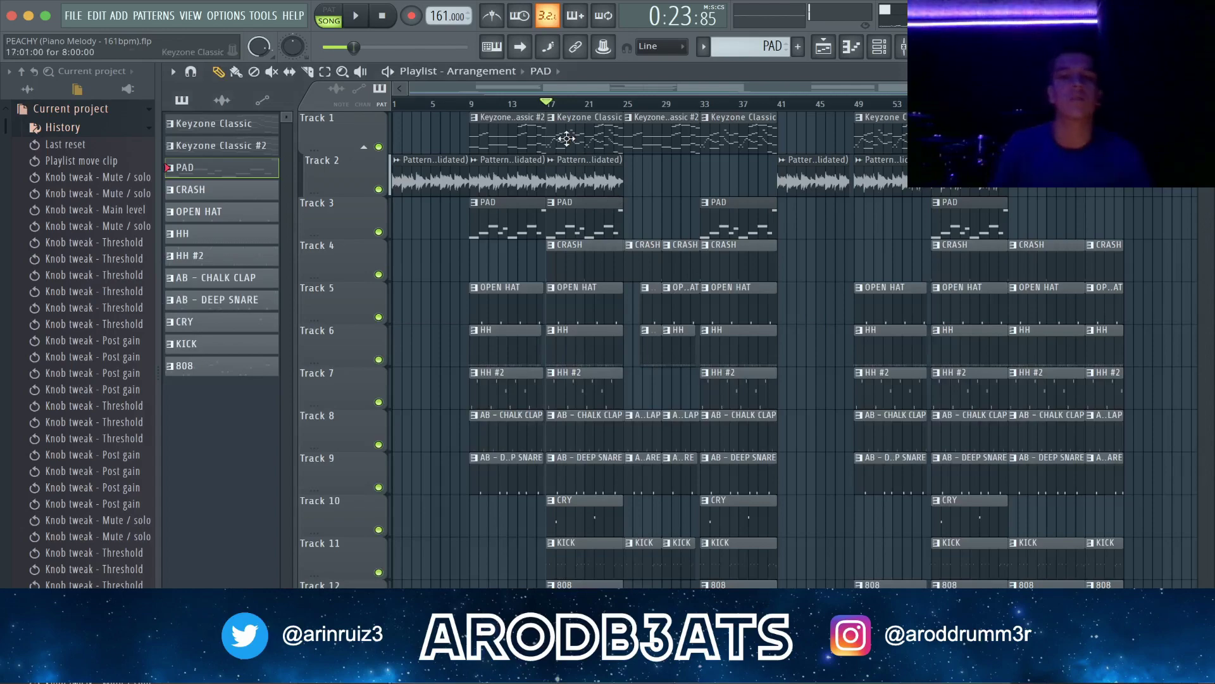
- Select bars 17 to 25 of the arrangement for playback, listen to them, and return the playhead to bar 17
{"action": "left_click_drag", "start_coordinate": [547, 104], "coordinate": [602, 106]}
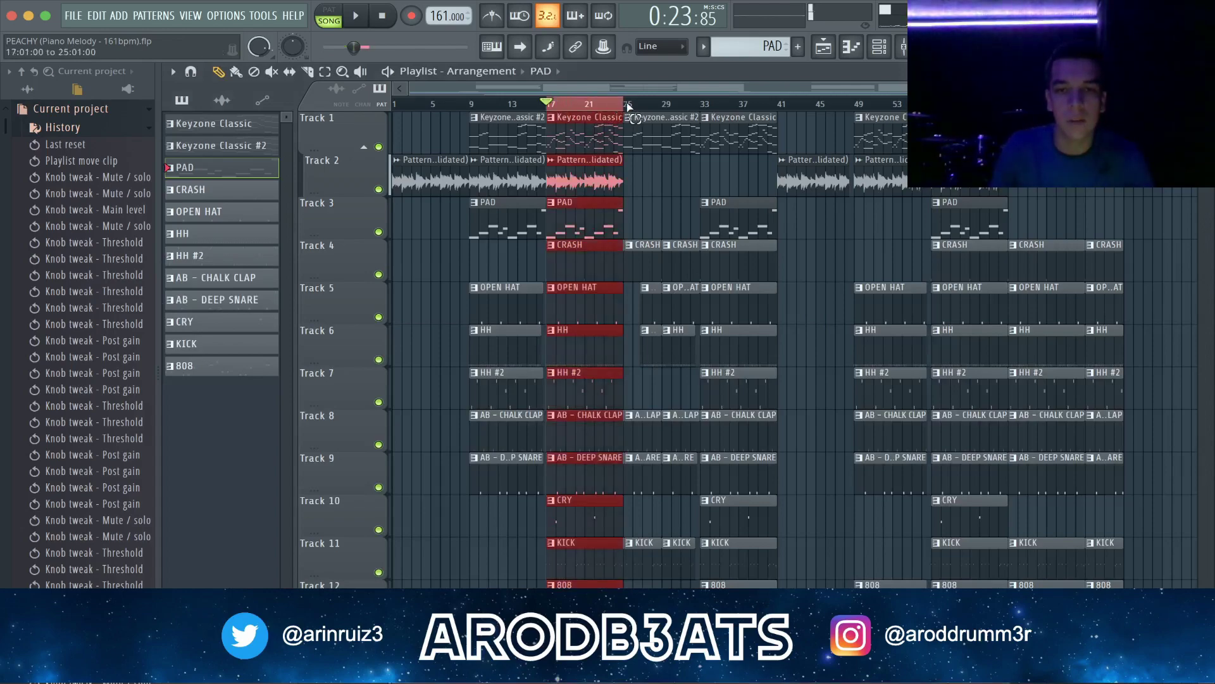
{"action": "key", "text": "space"}
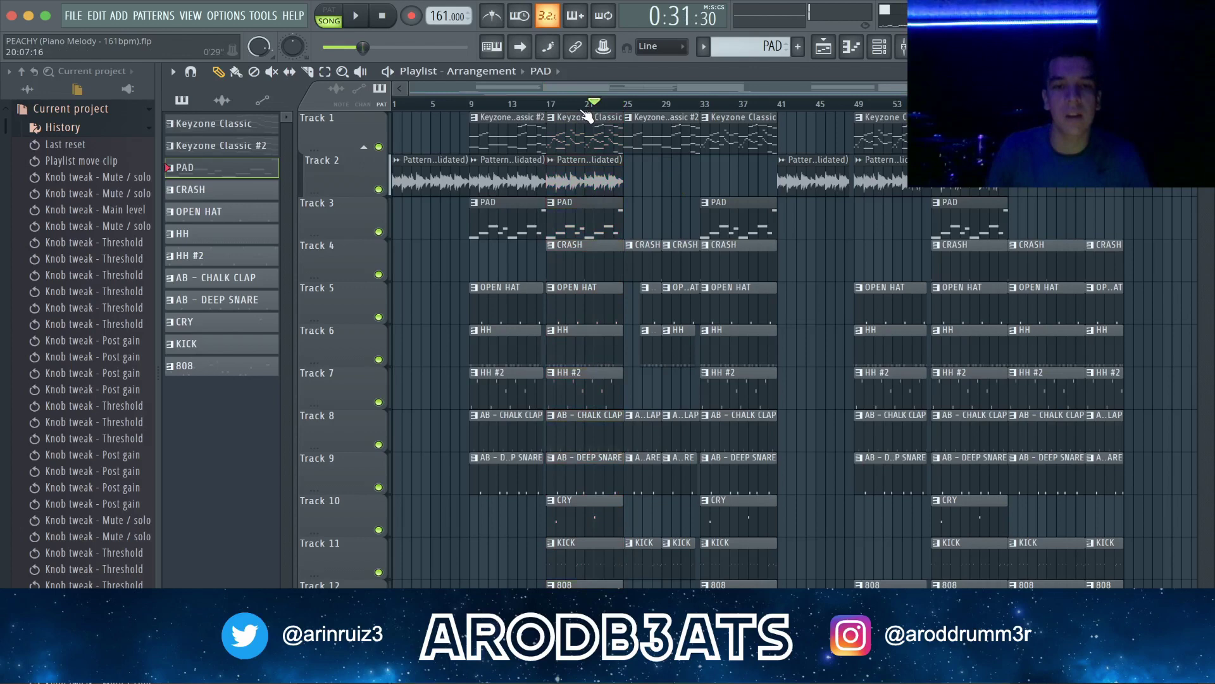
{"action": "left_click", "coordinate": [554, 109]}
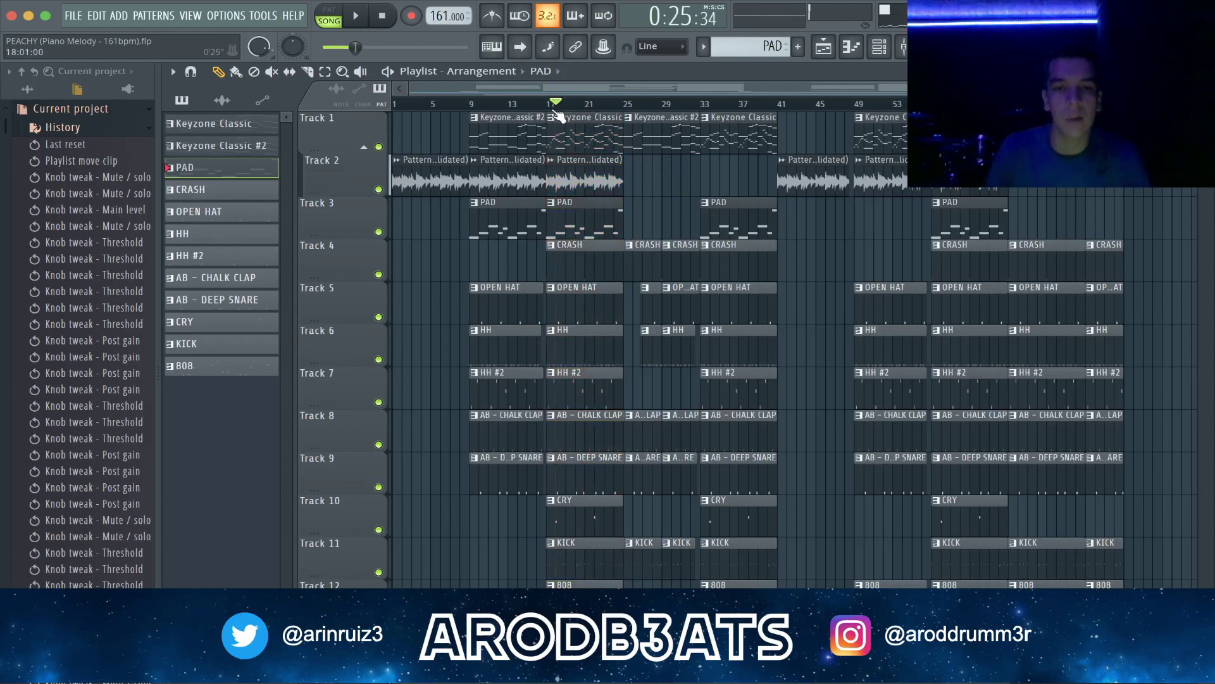
{"action": "left_click", "coordinate": [548, 108]}
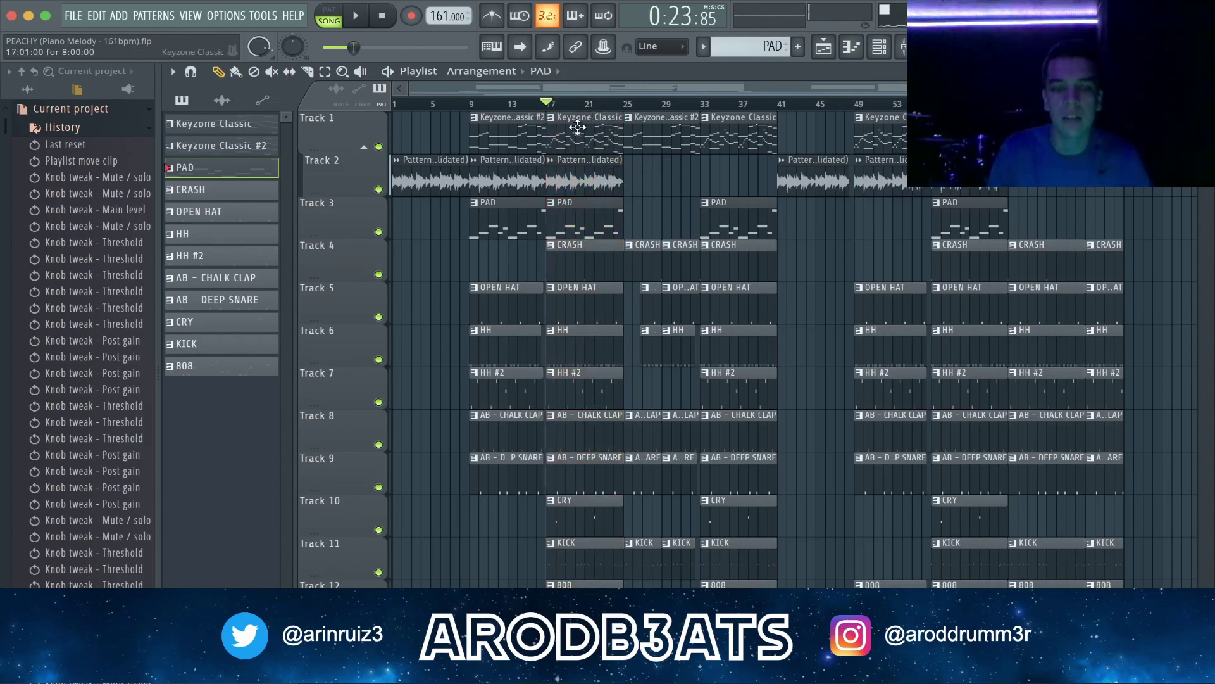
- Inspect the sample settings of the Pattern 1 (consolidated) clip at bar 17 on Track 2 and listen to bars 17 to 25
{"action": "double_click", "coordinate": [577, 179]}
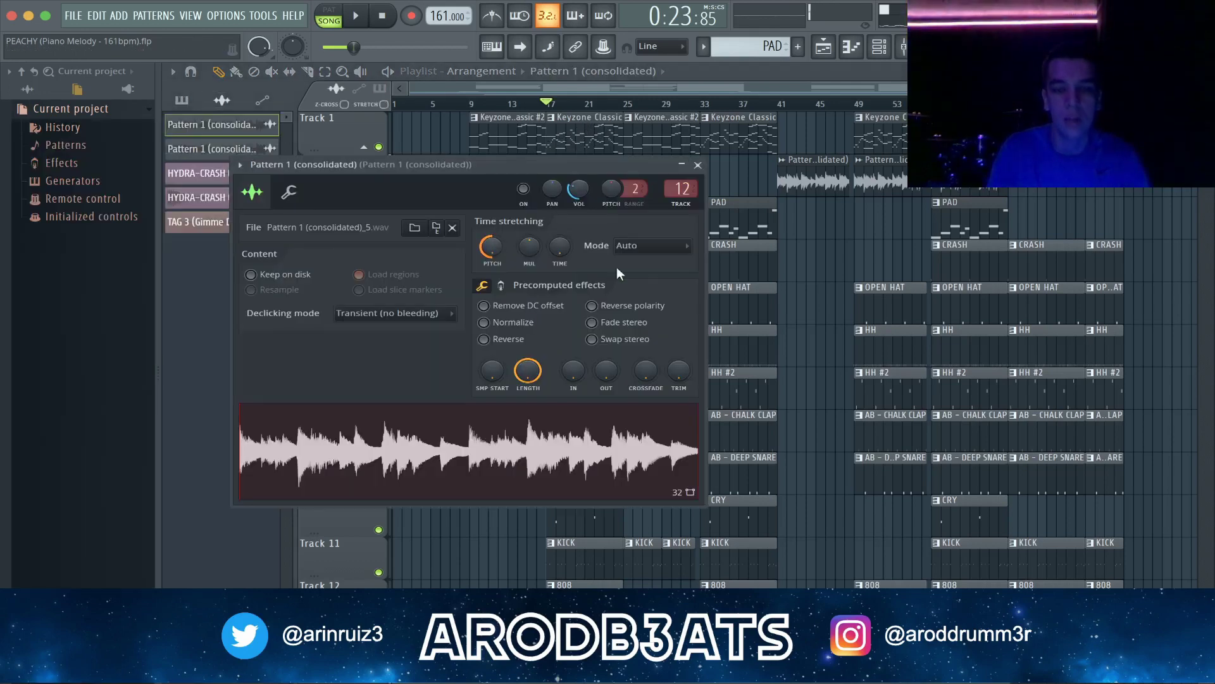
{"action": "left_click", "coordinate": [698, 164]}
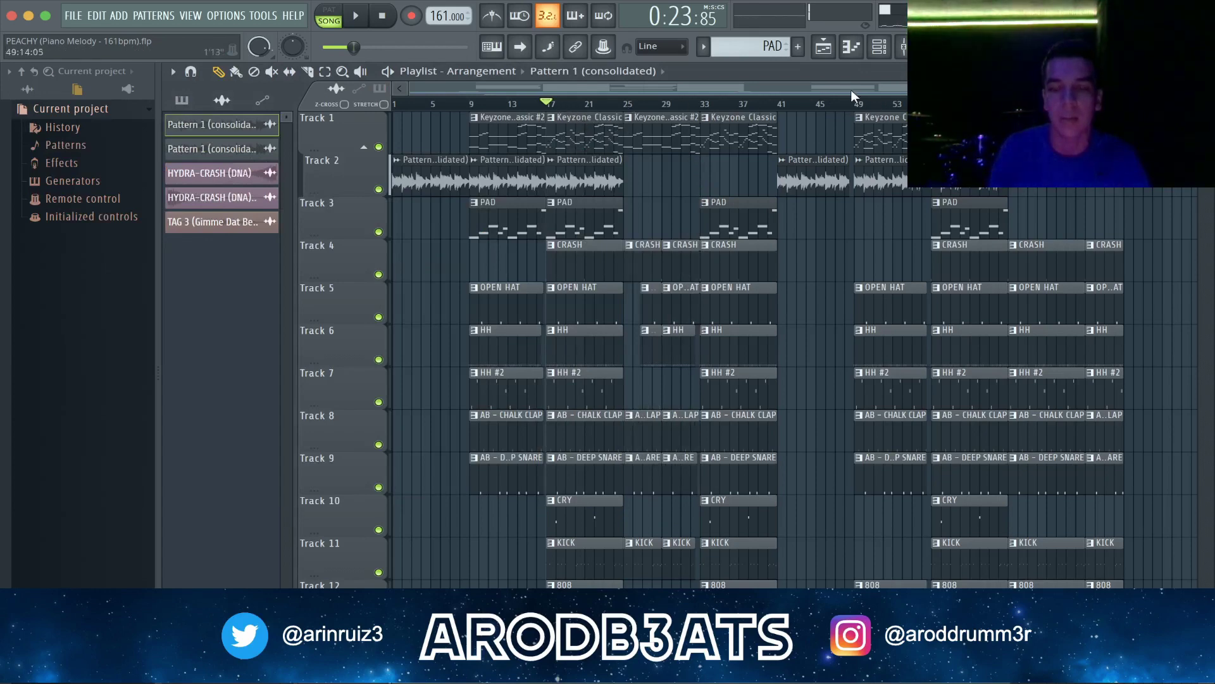
{"action": "key", "text": "space"}
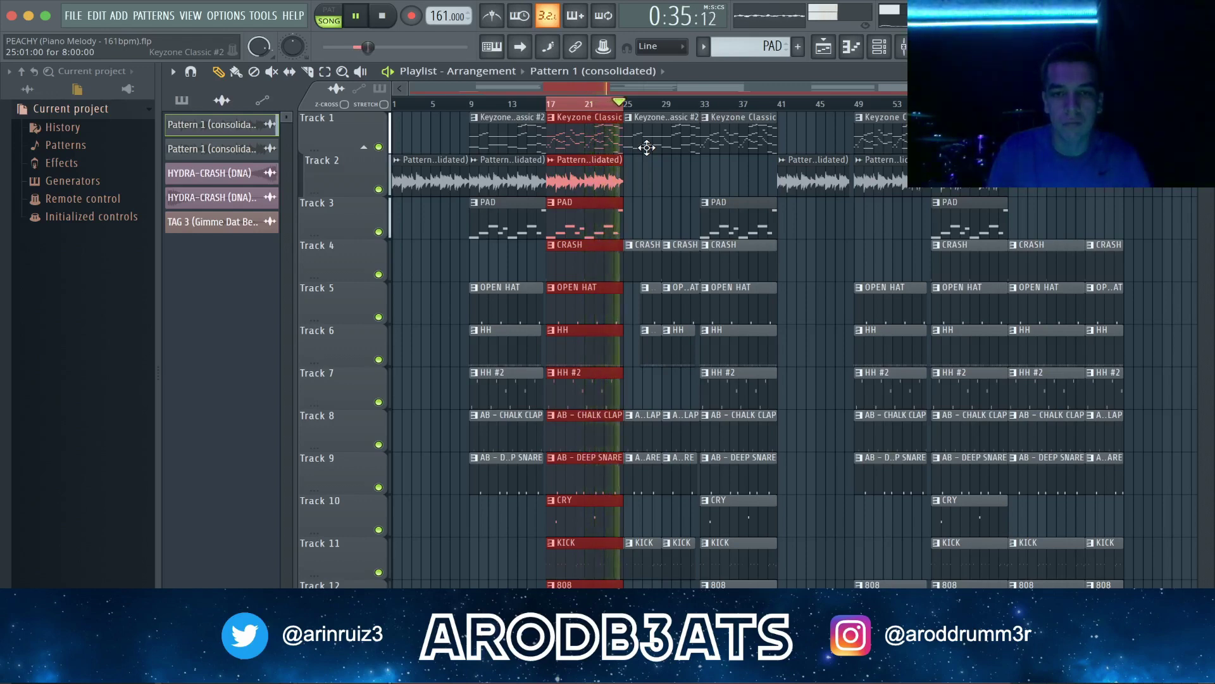
{"action": "key", "text": "space"}
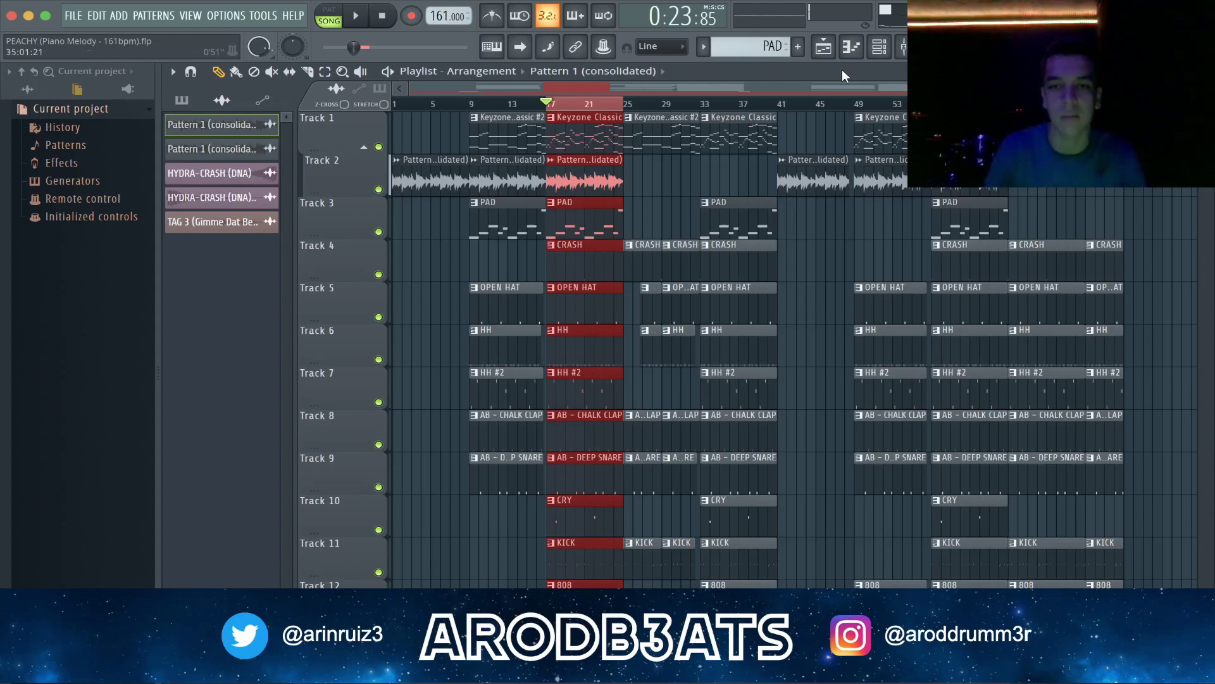
{"action": "left_click", "coordinate": [613, 130]}
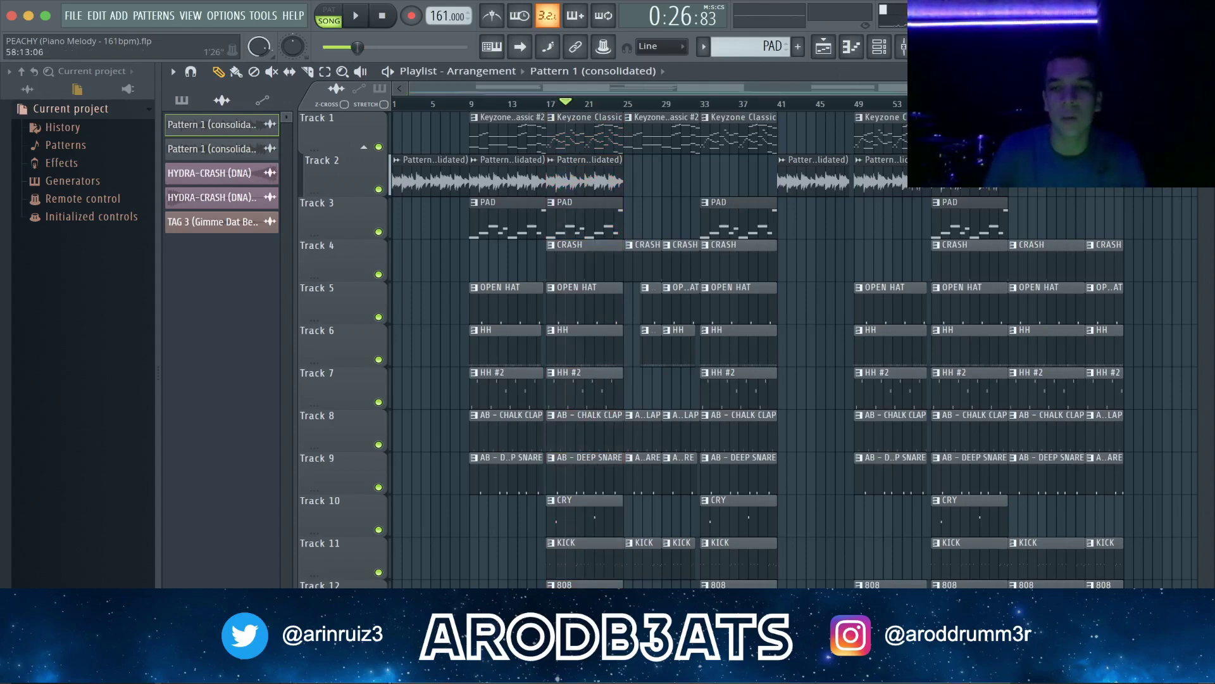
- Inspect the iZotope Vinyl and Fruity parametric EQ 2 effects on the Pattern 1 (consolidated) mixer track, and close the mixer
{"action": "left_click", "coordinate": [914, 46]}
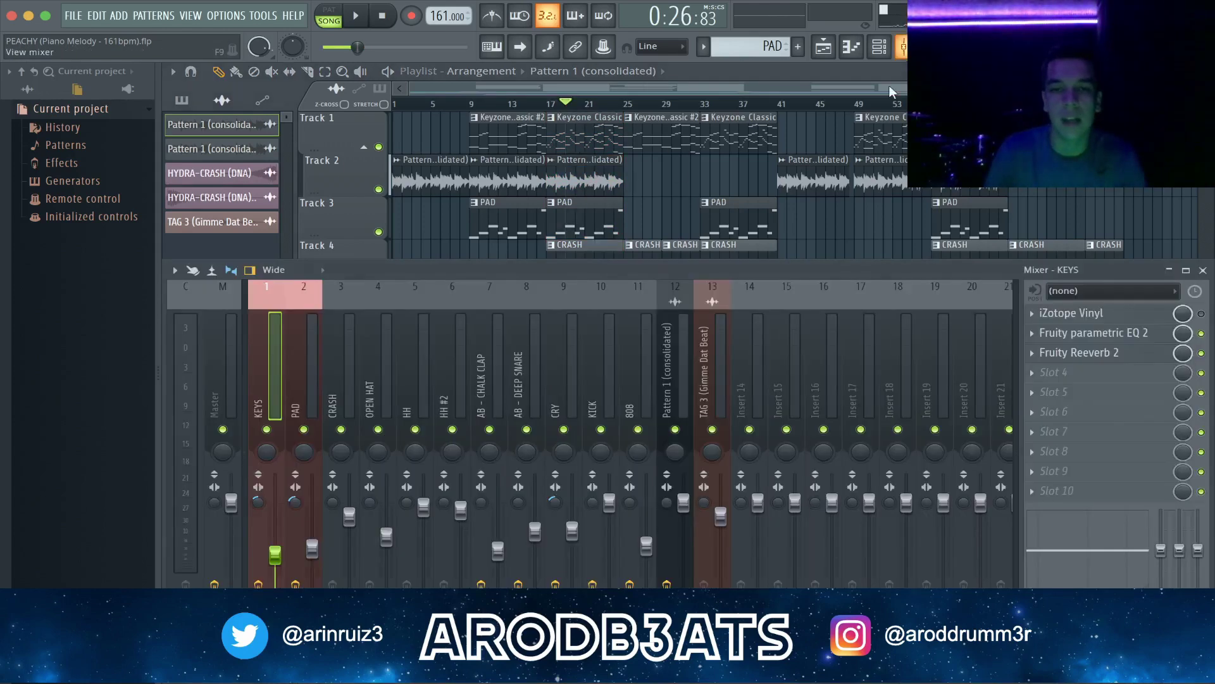
{"action": "left_click", "coordinate": [679, 341]}
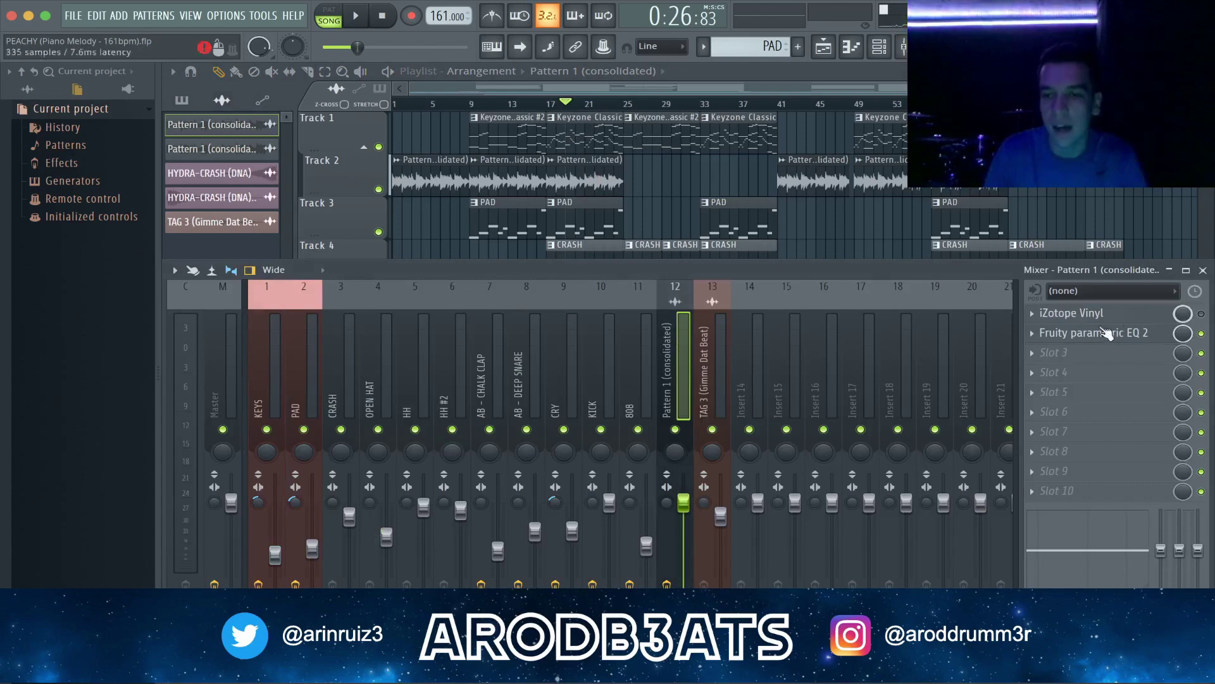
{"action": "left_click", "coordinate": [1201, 313]}
{"action": "left_click", "coordinate": [1076, 313]}
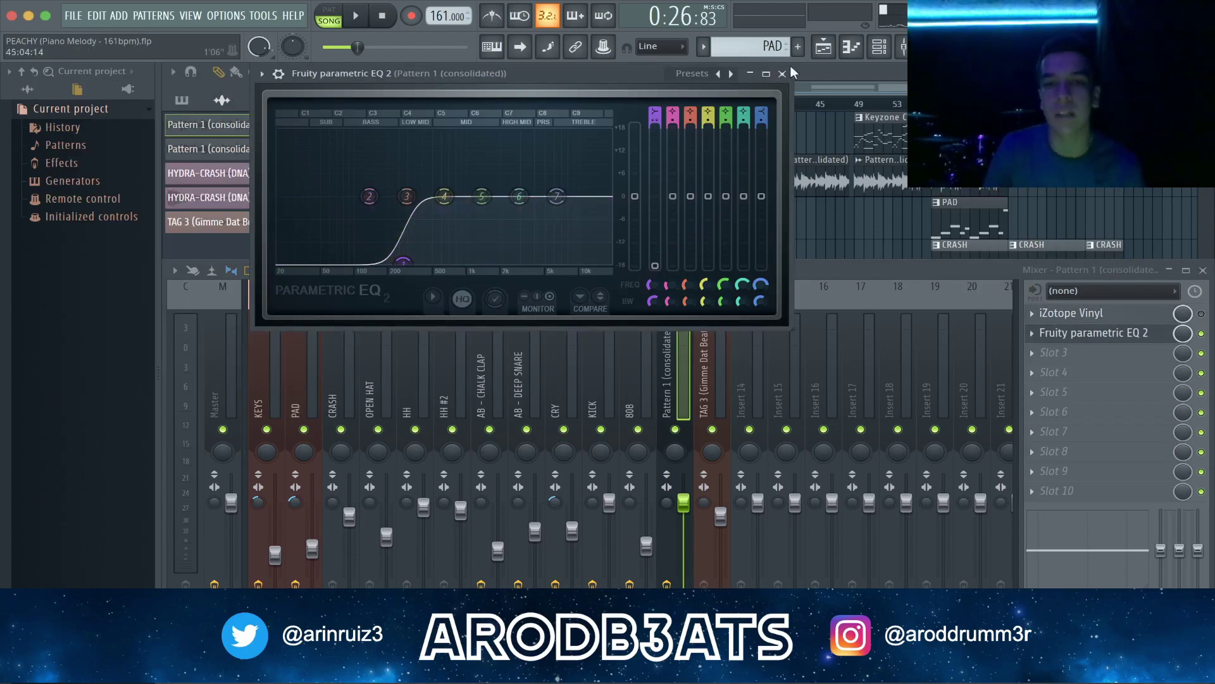
{"action": "left_click", "coordinate": [783, 73]}
{"action": "left_click", "coordinate": [1204, 270]}
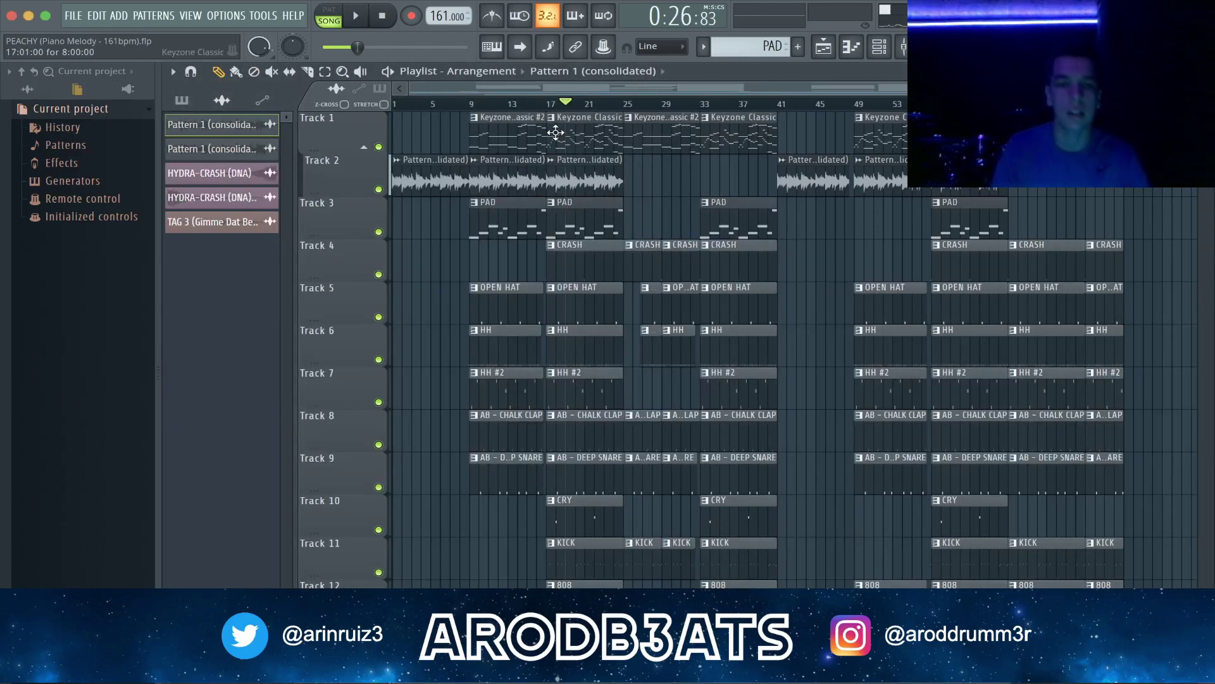
- Examine the volume and iZotope Vinyl mix level automation on Tracks 14 to 17 against the Track 2 audio clips, with the playhead reset to the start
{"action": "scroll", "coordinate": [658, 570], "scroll_direction": "down", "scroll_amount": 6}
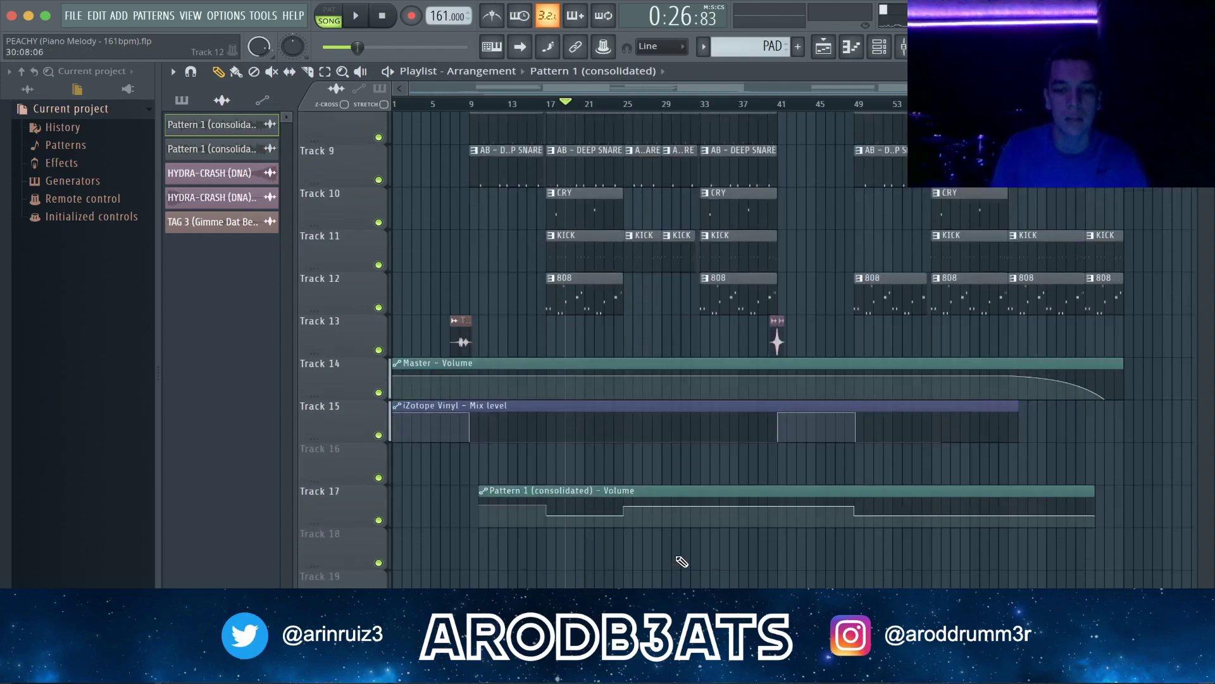
{"action": "scroll", "coordinate": [733, 516], "scroll_direction": "up", "scroll_amount": 6}
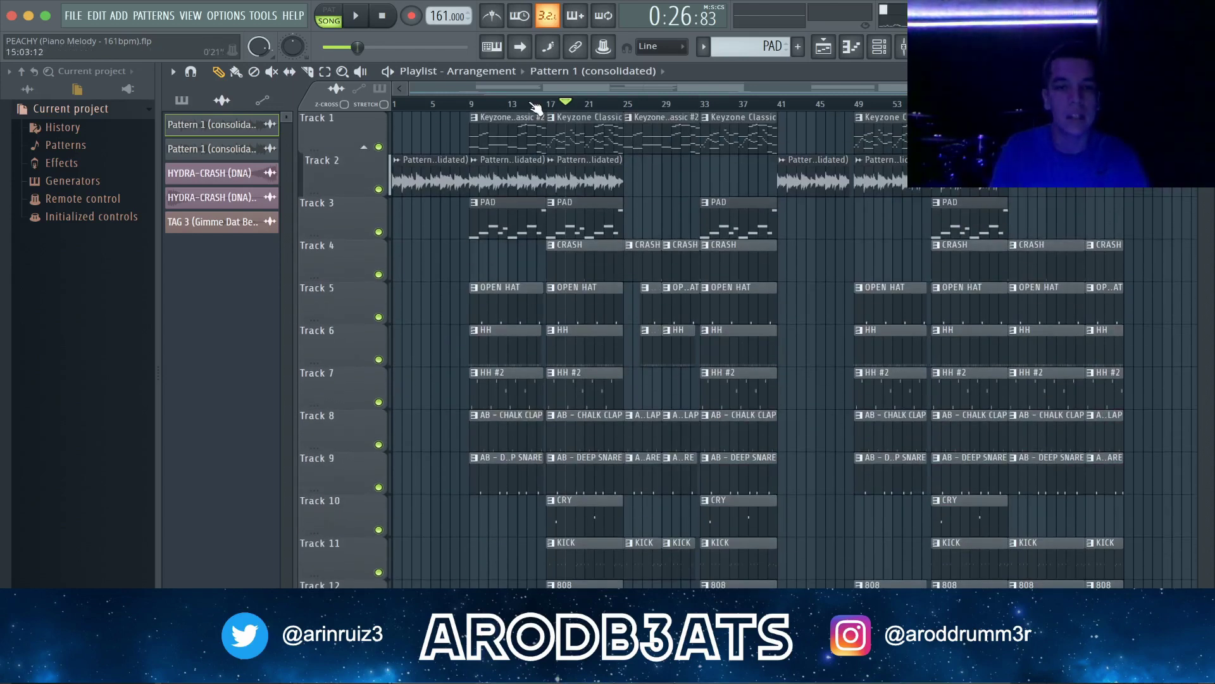
{"action": "left_click", "coordinate": [438, 104]}
{"action": "key", "text": "space"}
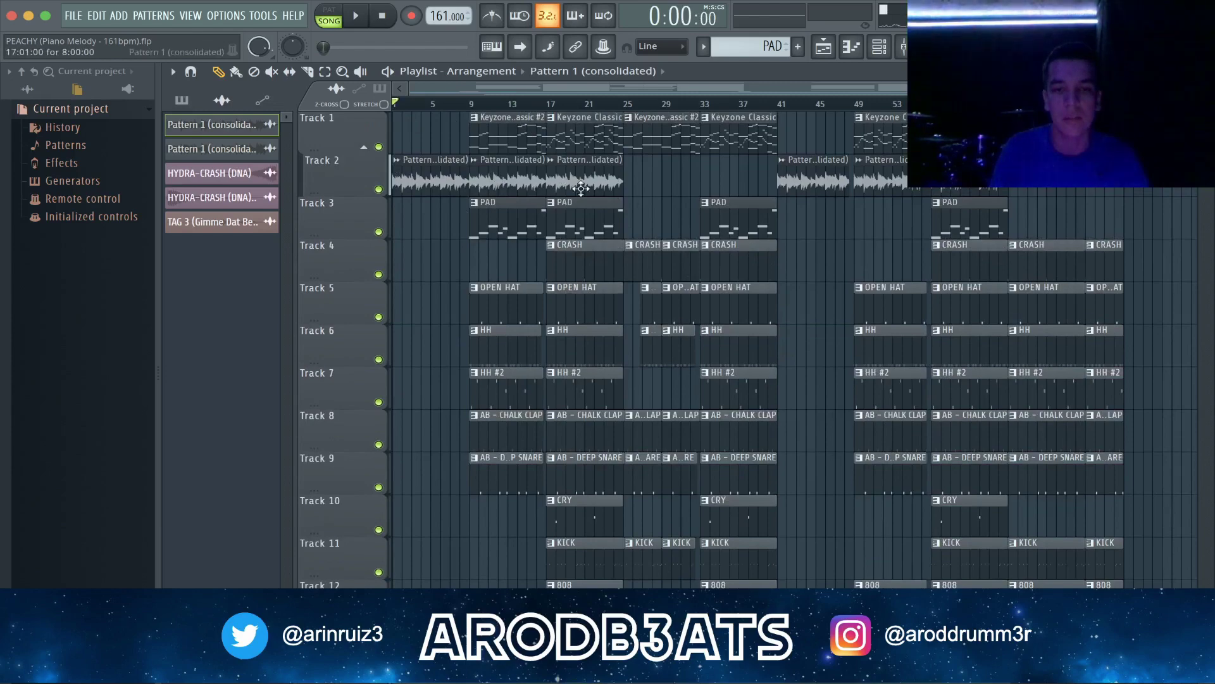
{"action": "scroll", "coordinate": [632, 387], "scroll_direction": "down", "scroll_amount": 4}
{"action": "scroll", "coordinate": [466, 333], "scroll_direction": "up", "scroll_amount": 4}
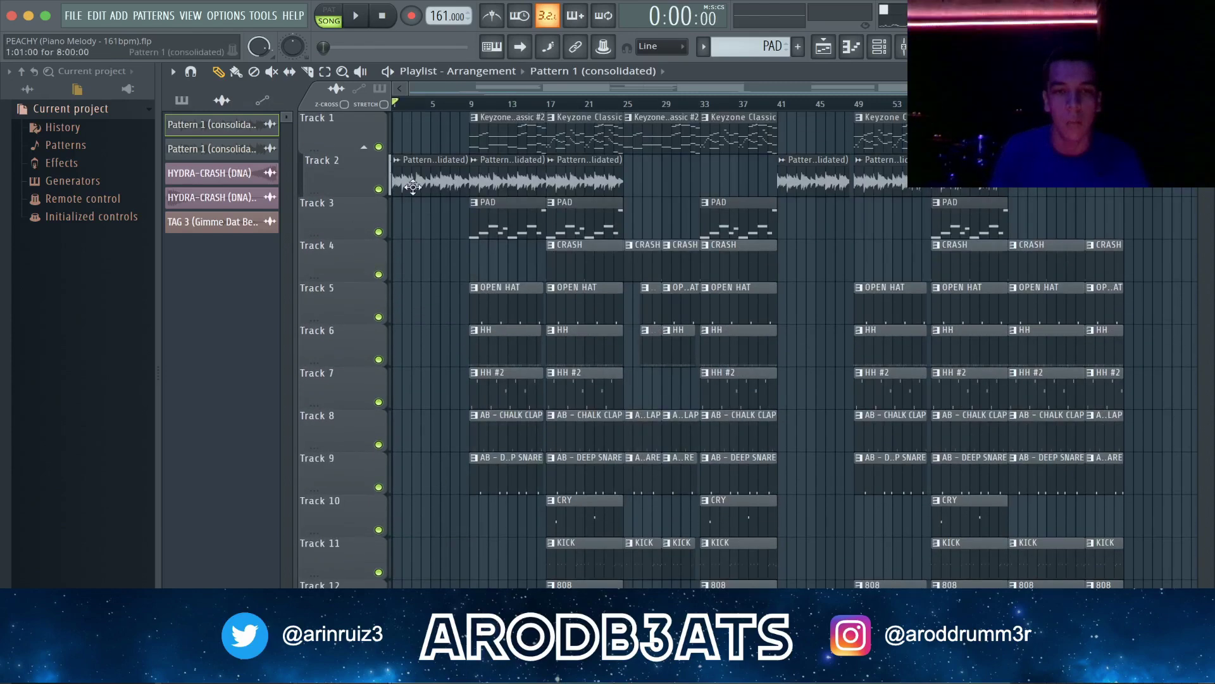
{"action": "scroll", "coordinate": [440, 469], "scroll_direction": "down", "scroll_amount": 3}
{"action": "scroll", "coordinate": [430, 367], "scroll_direction": "up", "scroll_amount": 3}
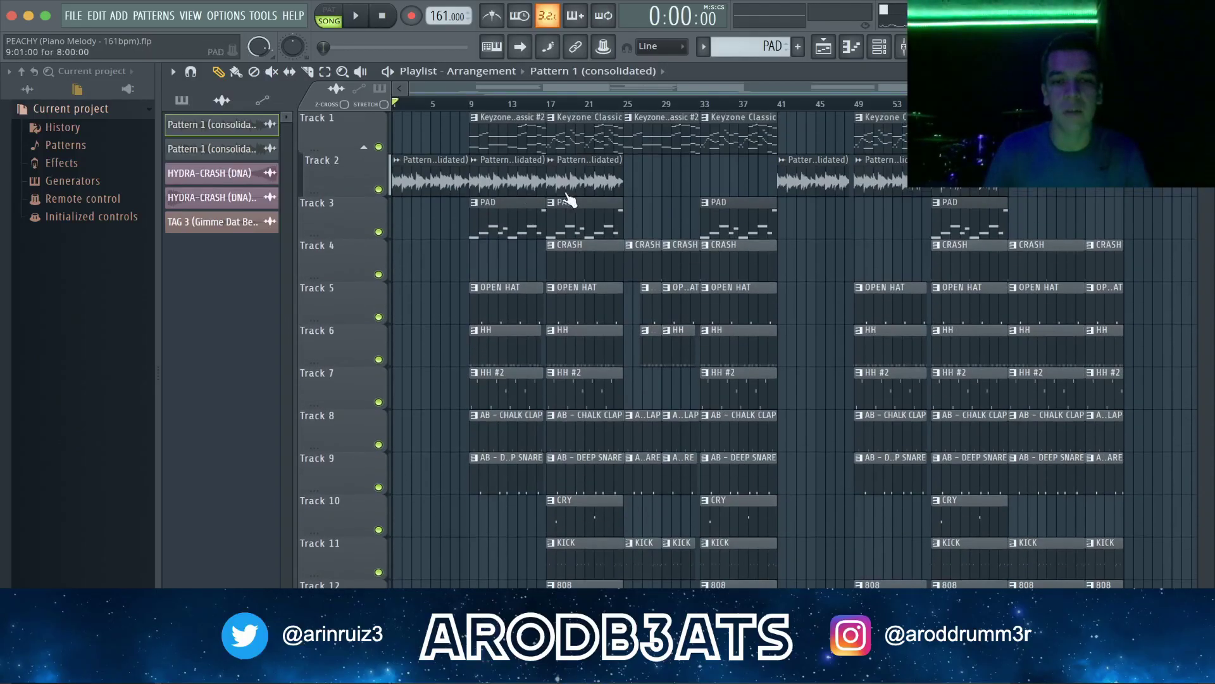
{"action": "scroll", "coordinate": [653, 409], "scroll_direction": "down", "scroll_amount": 5}
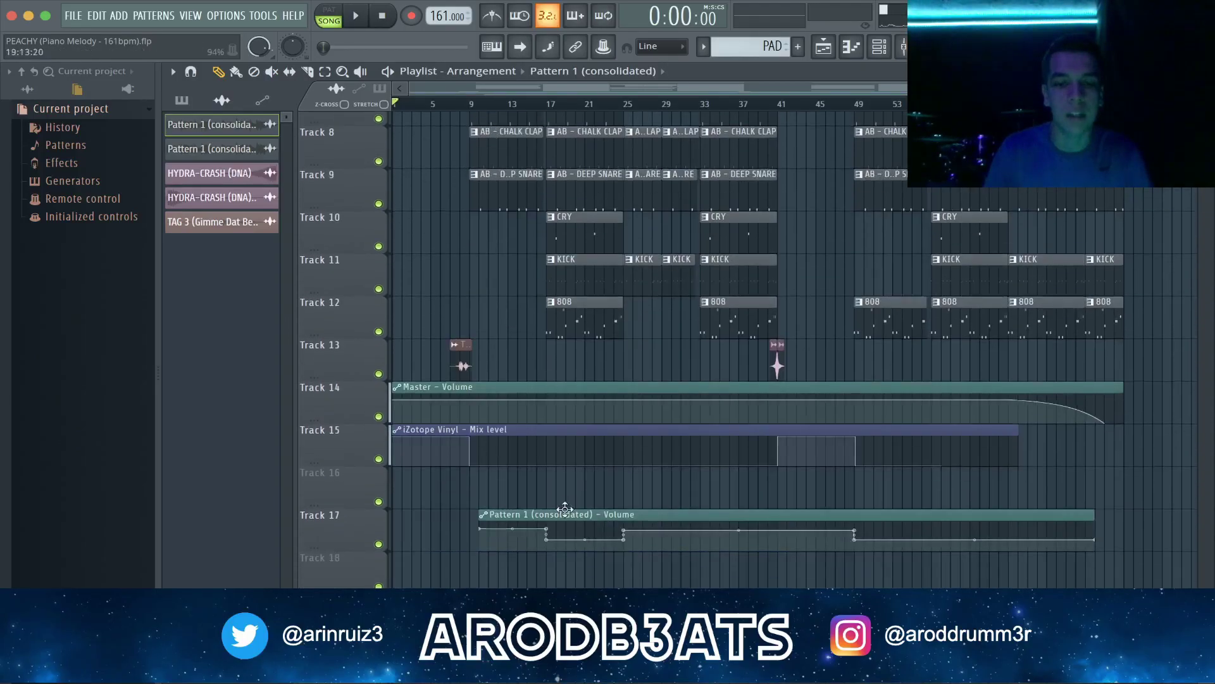
{"action": "scroll", "coordinate": [563, 497], "scroll_direction": "up", "scroll_amount": 2}
{"action": "scroll", "coordinate": [564, 498], "scroll_direction": "up", "scroll_amount": 3}
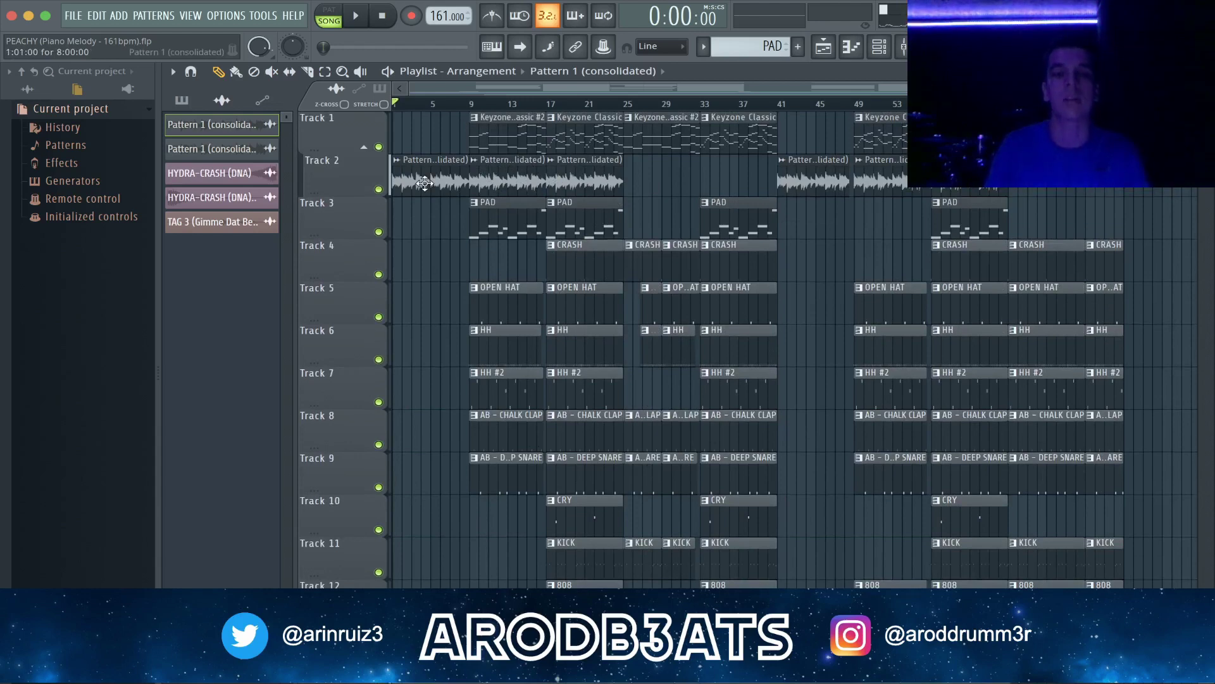
- Select the first Pattern 1 (consolidated) clip's time range on Track 2 and listen to it
{"action": "left_click", "coordinate": [406, 166], "text": "ctrl"}
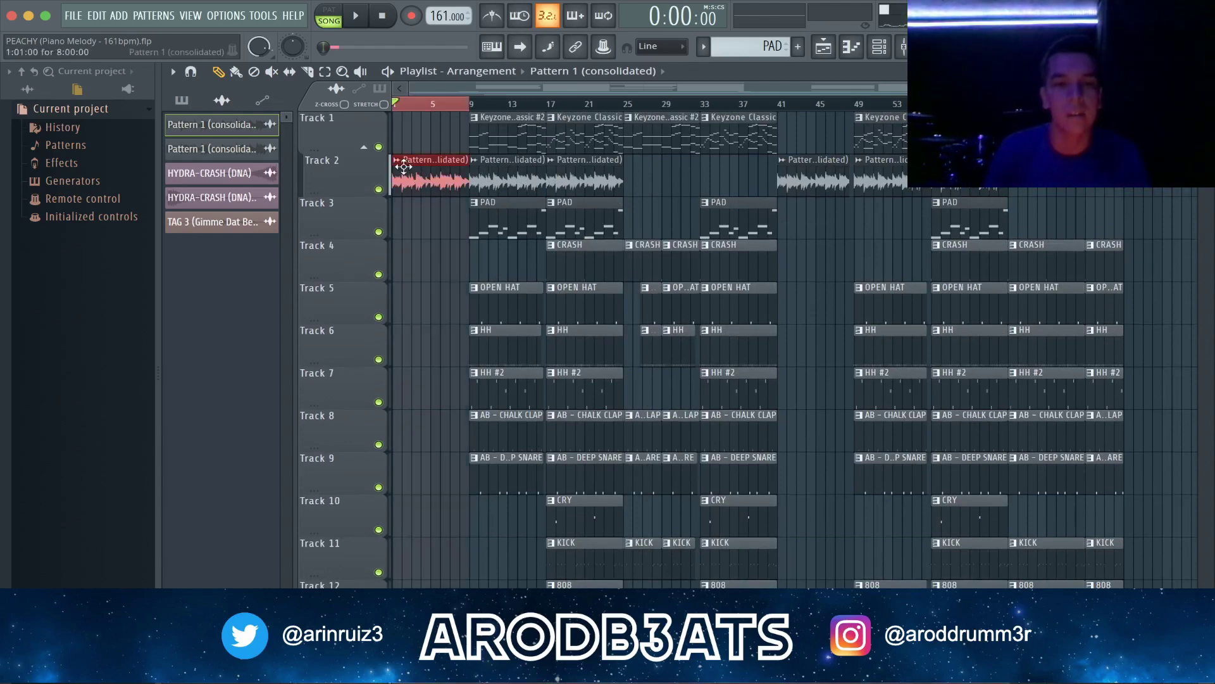
{"action": "key", "text": "space"}
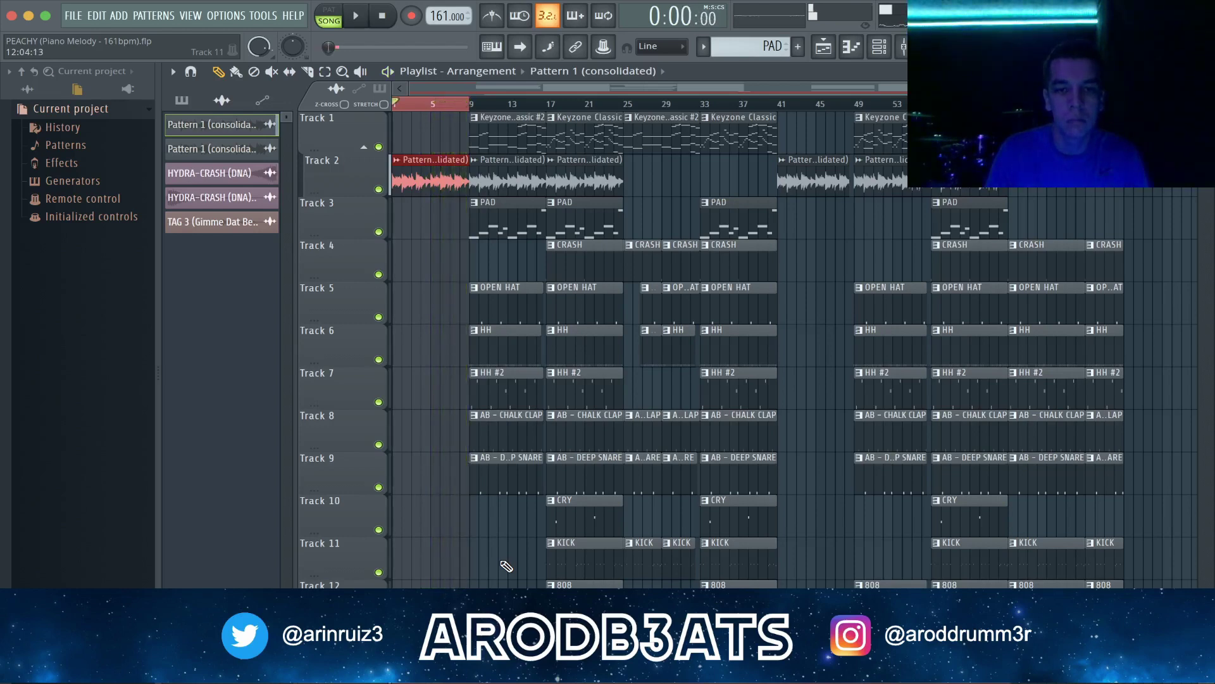
- Stop playback, list the project's patterns, and review the OPEN HAT and HH patterns against their clips starting at bar 17
{"action": "key", "text": "space"}
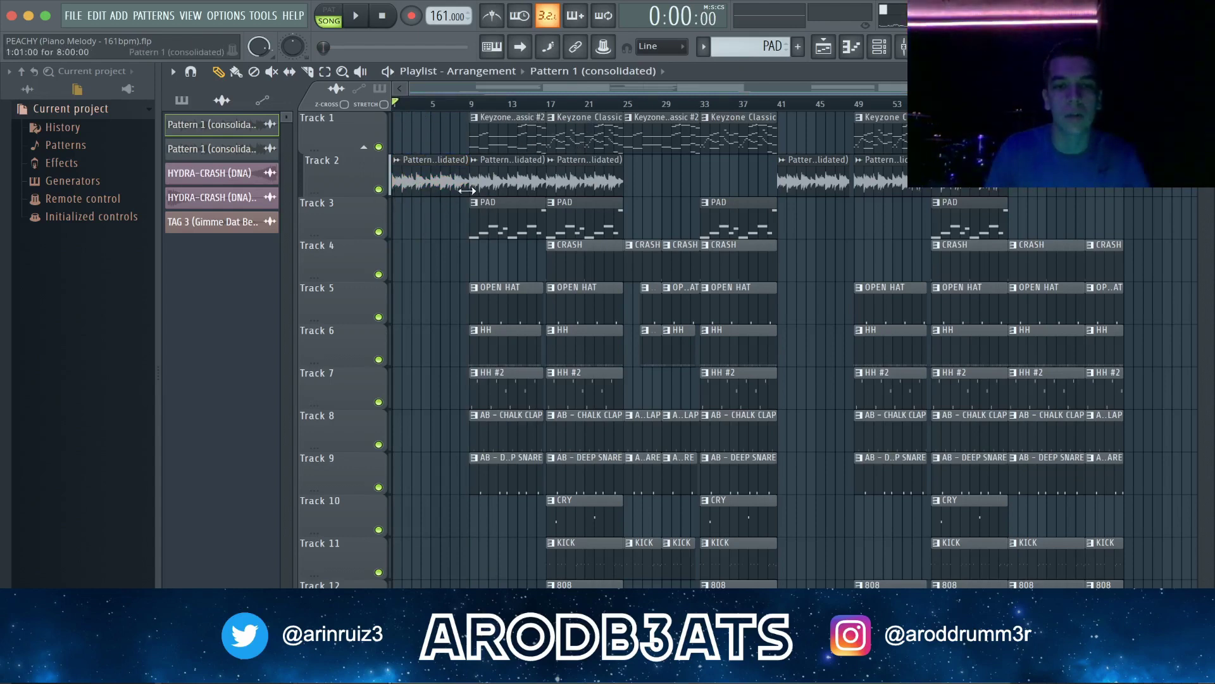
{"action": "left_click", "coordinate": [182, 100]}
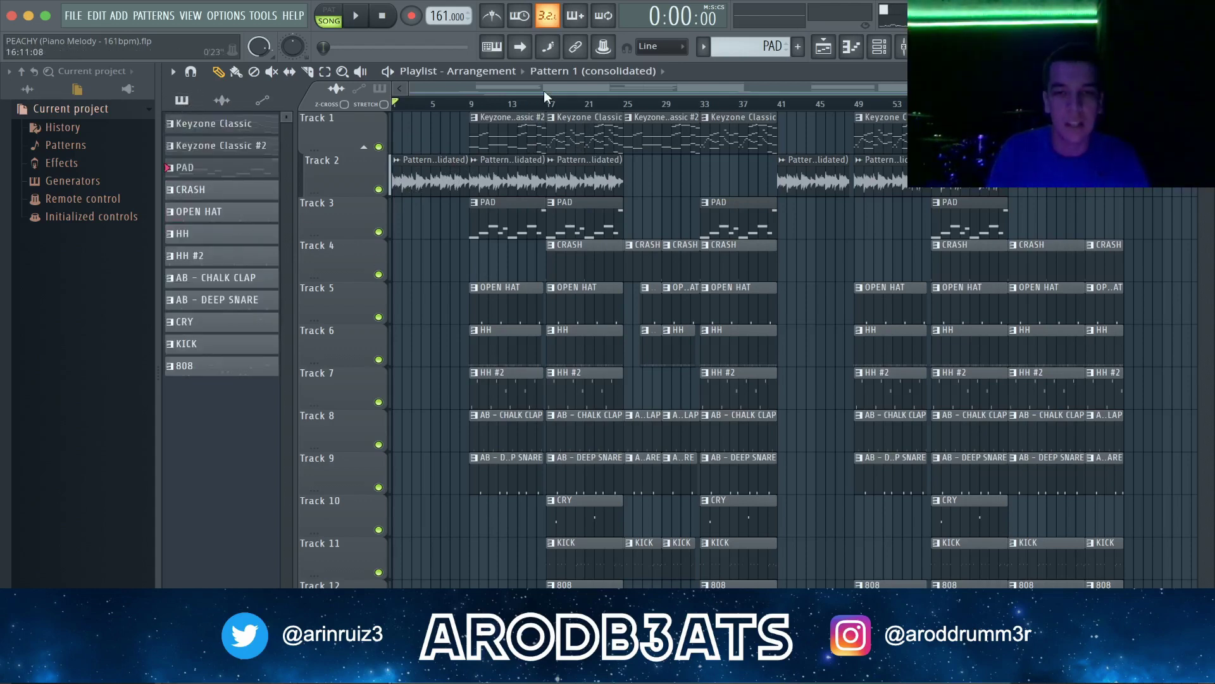
{"action": "scroll", "coordinate": [546, 97], "scroll_direction": "down", "scroll_amount": 1}
{"action": "scroll", "coordinate": [559, 150], "scroll_direction": "up", "scroll_amount": 5}
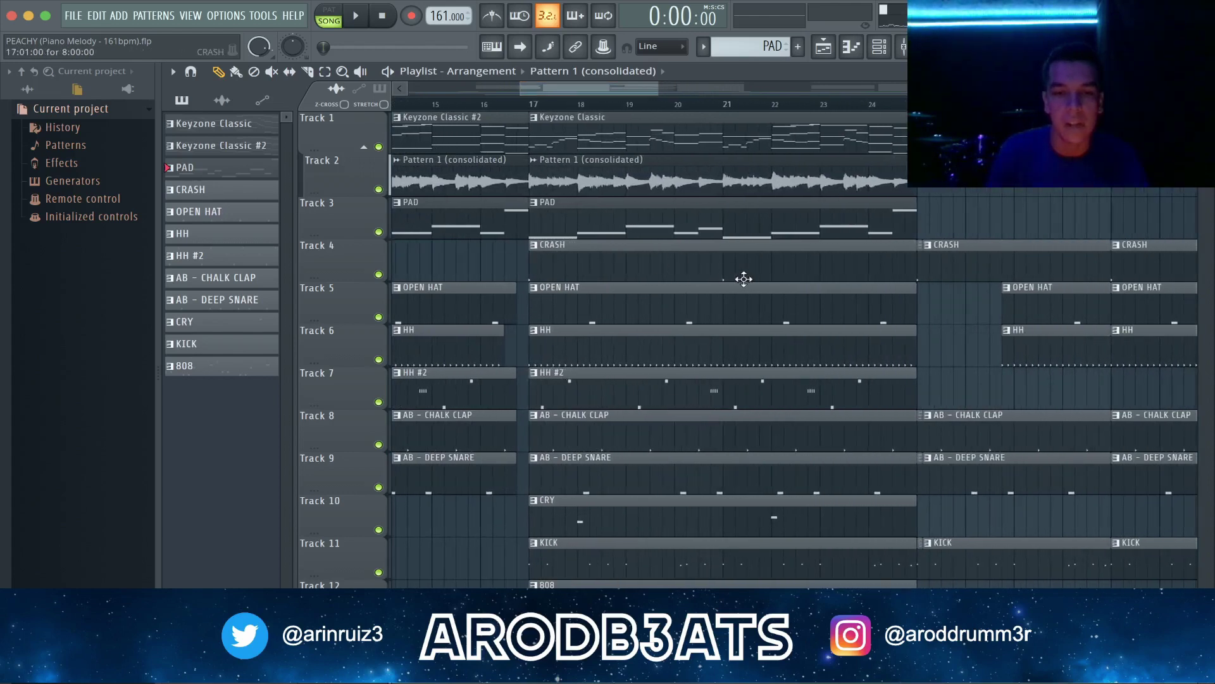
{"action": "left_click", "coordinate": [249, 213]}
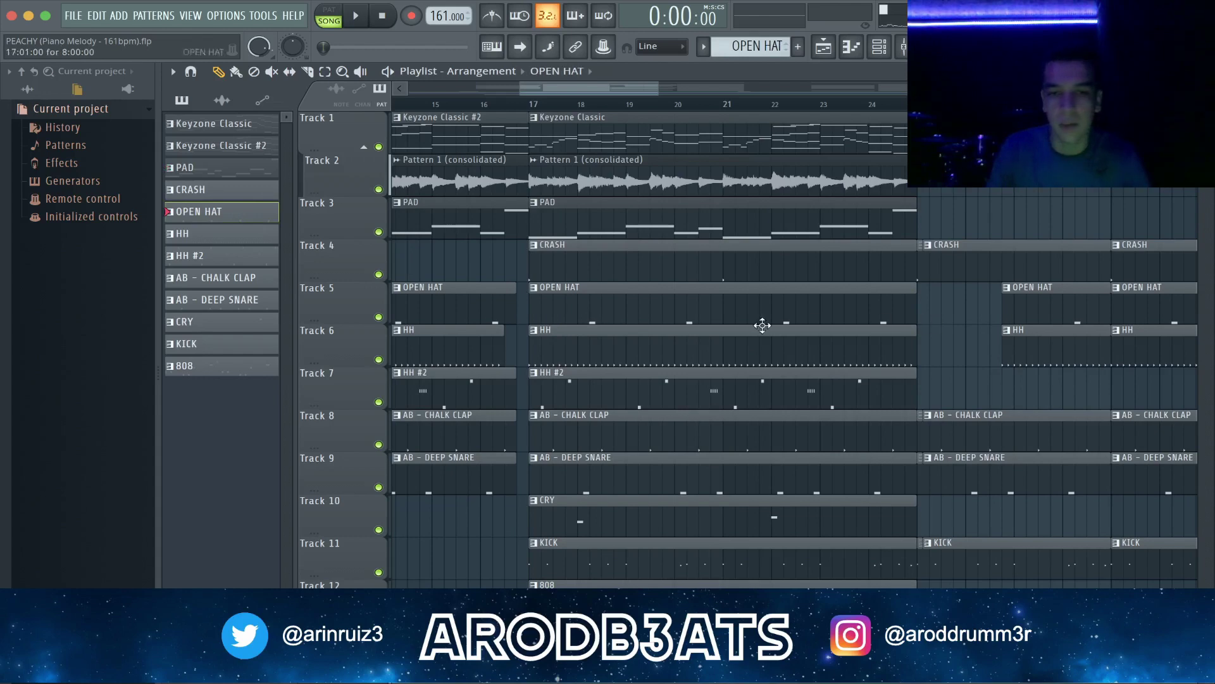
{"action": "left_click", "coordinate": [240, 235]}
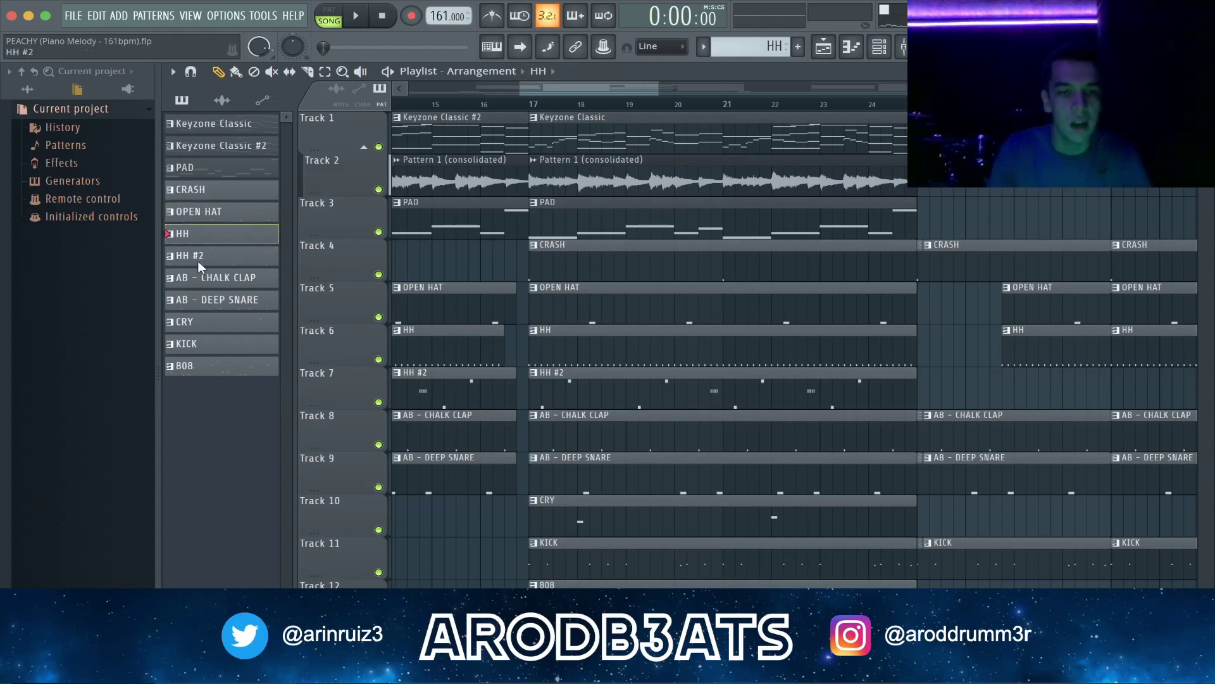
- Examine the HH #2 pattern's notes and rolls in the piano roll, and return to the playlist
{"action": "double_click", "coordinate": [660, 376]}
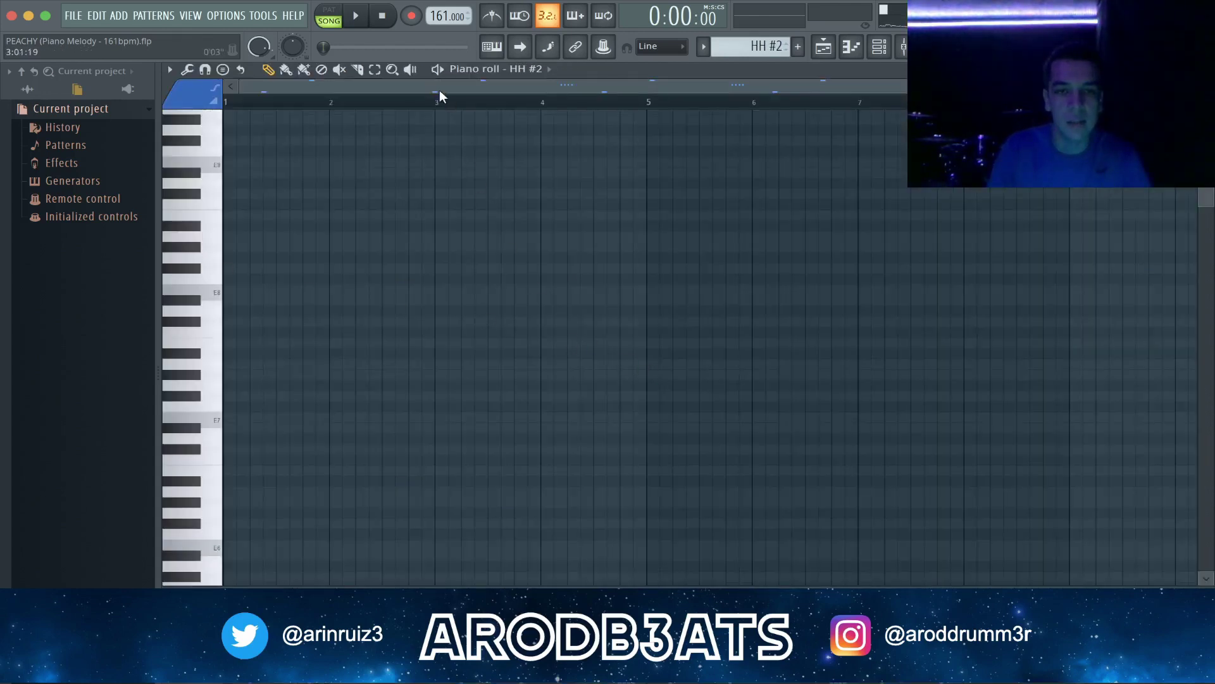
{"action": "scroll", "coordinate": [402, 212], "scroll_direction": "down", "scroll_amount": 10}
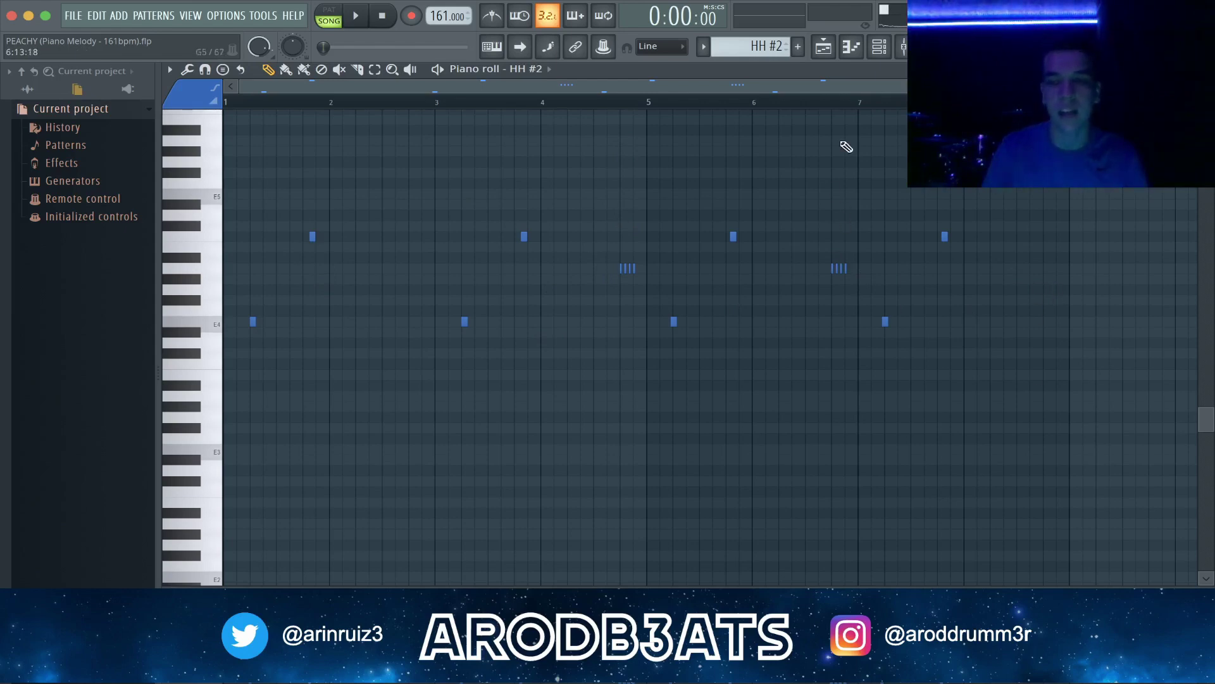
{"action": "left_click", "coordinate": [823, 46]}
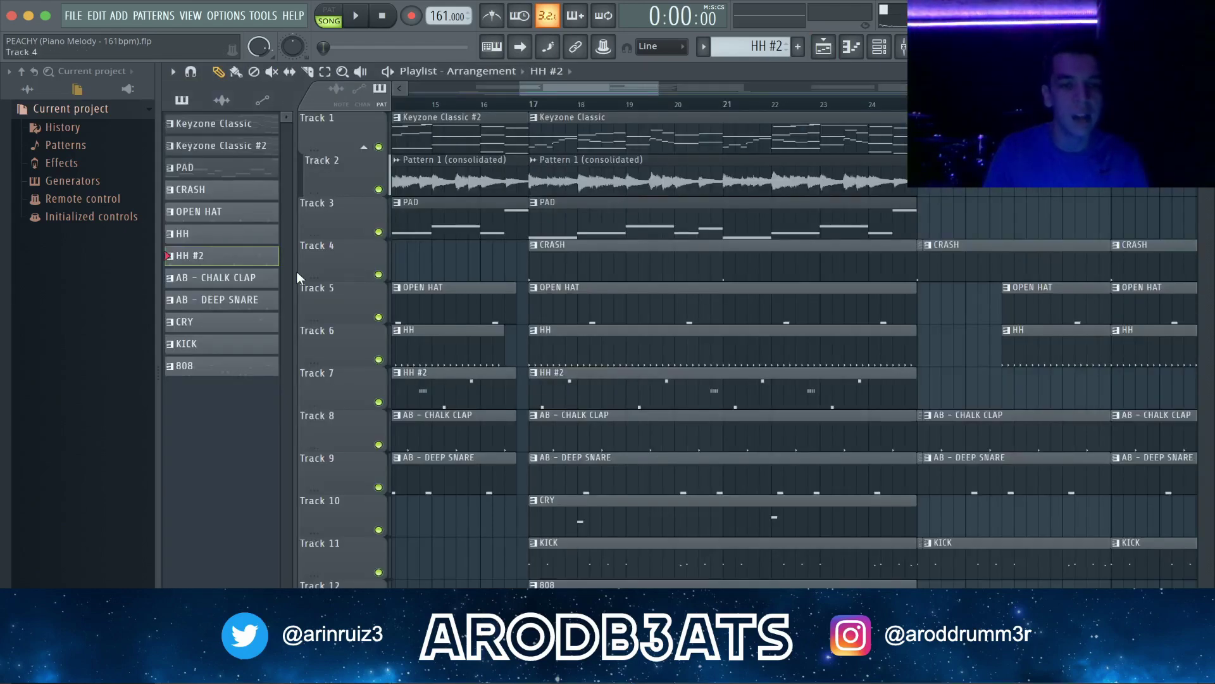
- Examine the AB - CHALK CLAP pattern's note placement across its eight bars in the piano roll, and return to the playlist
{"action": "left_click", "coordinate": [239, 279]}
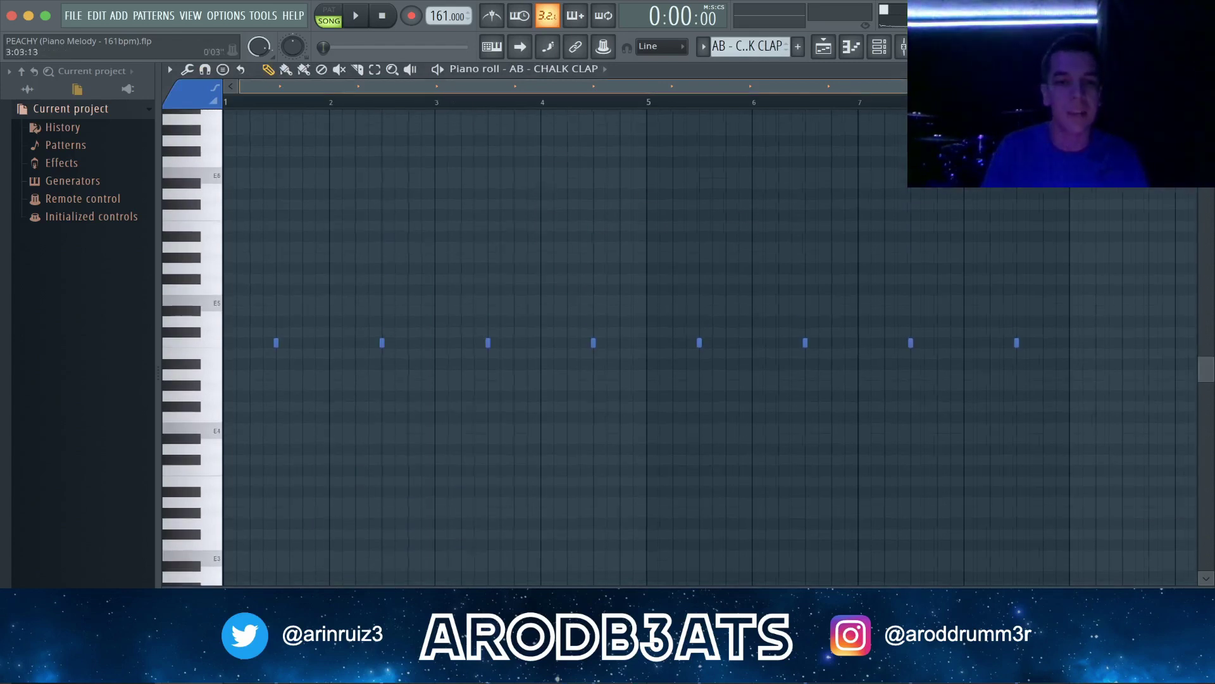
{"action": "scroll", "coordinate": [471, 104], "scroll_direction": "down", "scroll_amount": 2}
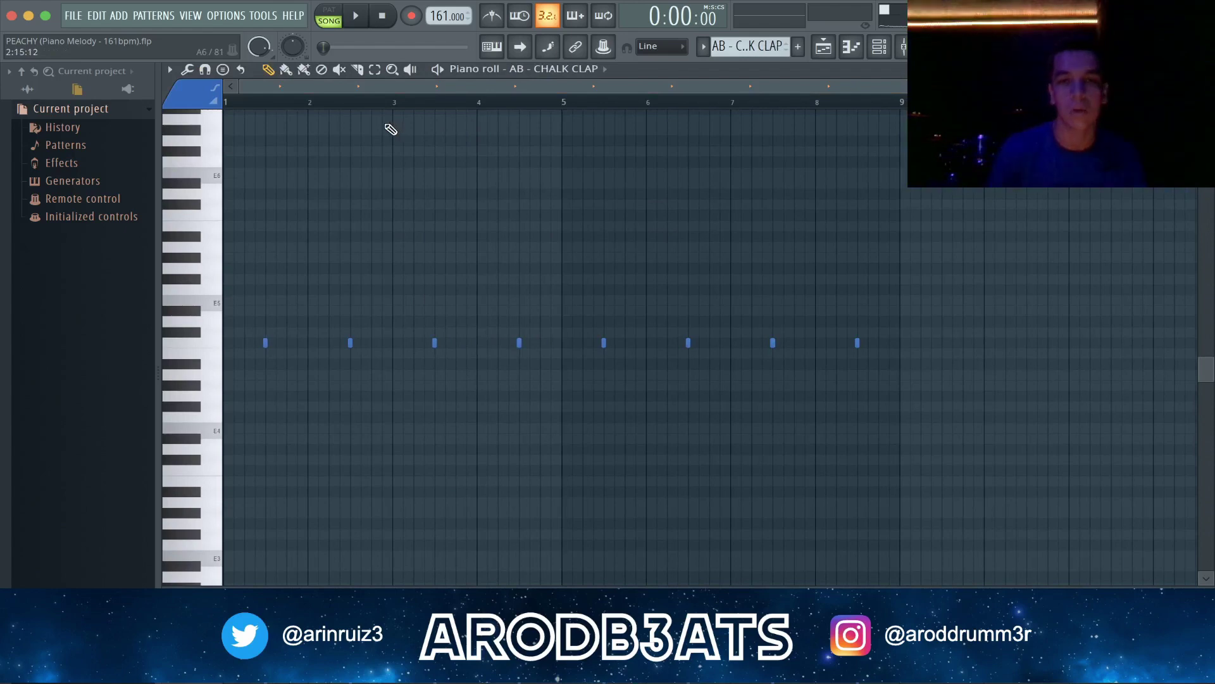
{"action": "left_click", "coordinate": [826, 54]}
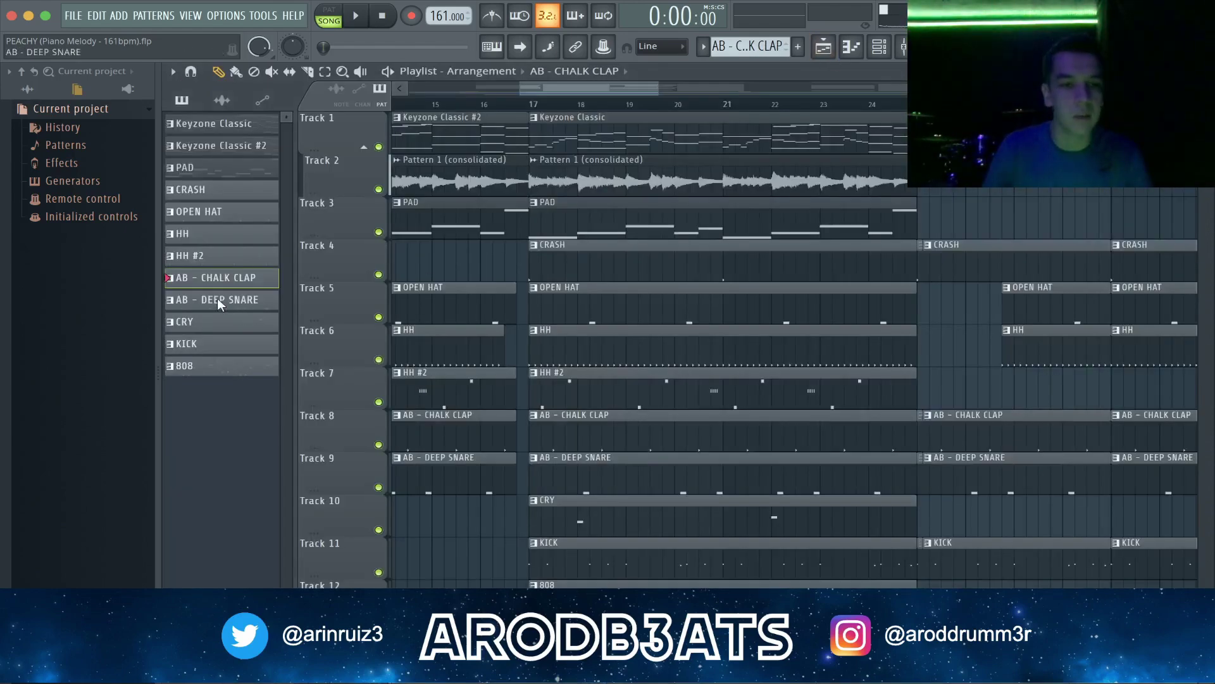
{"action": "left_click", "coordinate": [222, 279]}
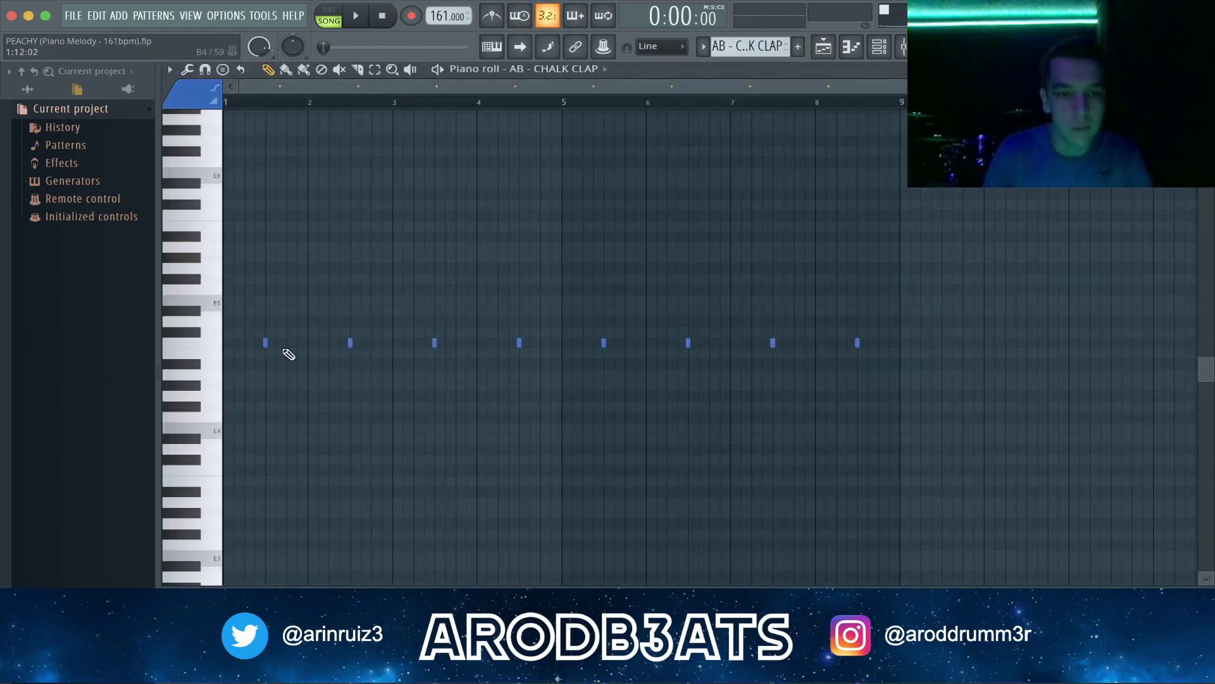
{"action": "scroll", "coordinate": [291, 104], "scroll_direction": "up", "scroll_amount": 4}
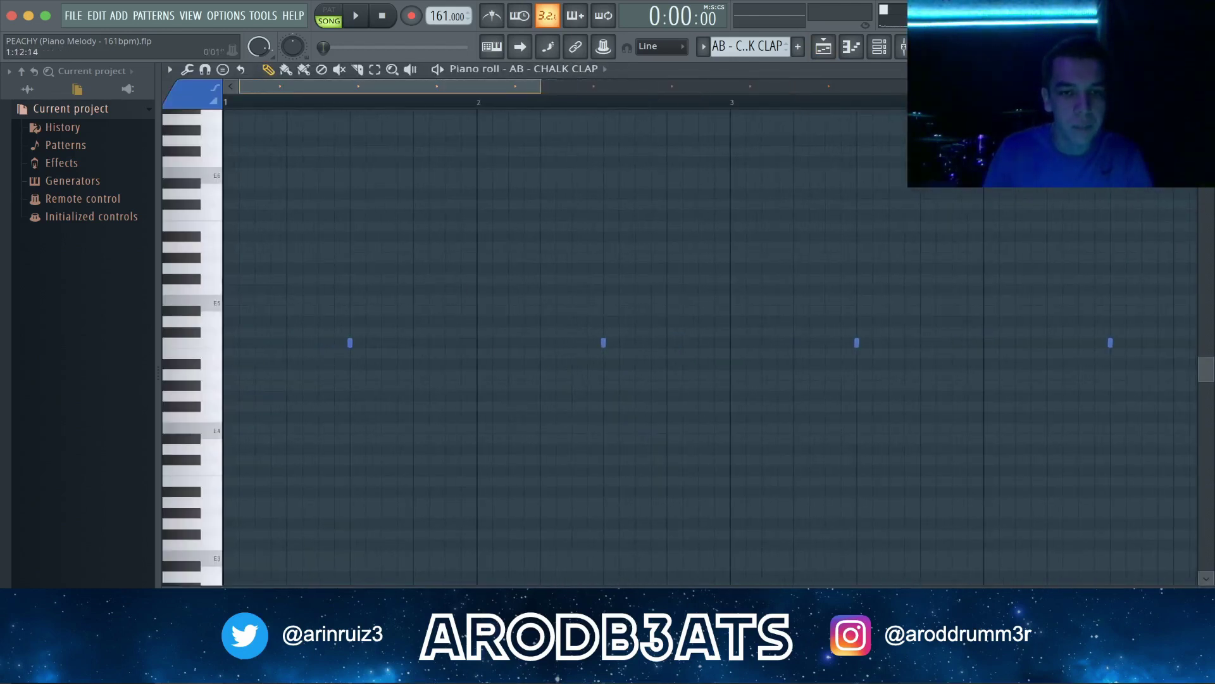
{"action": "scroll", "coordinate": [762, 157], "scroll_direction": "down", "scroll_amount": 4}
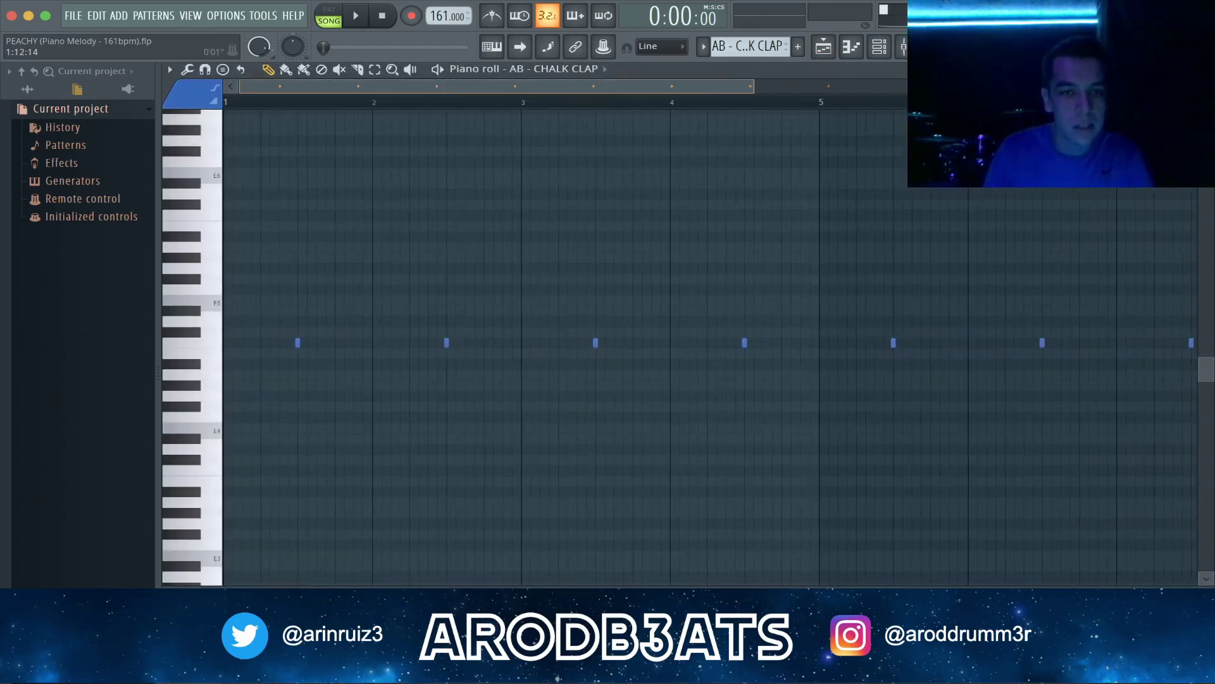
{"action": "left_click", "coordinate": [823, 50]}
- Examine the AB - DEEP SNARE pattern's notes in the piano roll, and return to the playlist
{"action": "left_click", "coordinate": [222, 297]}
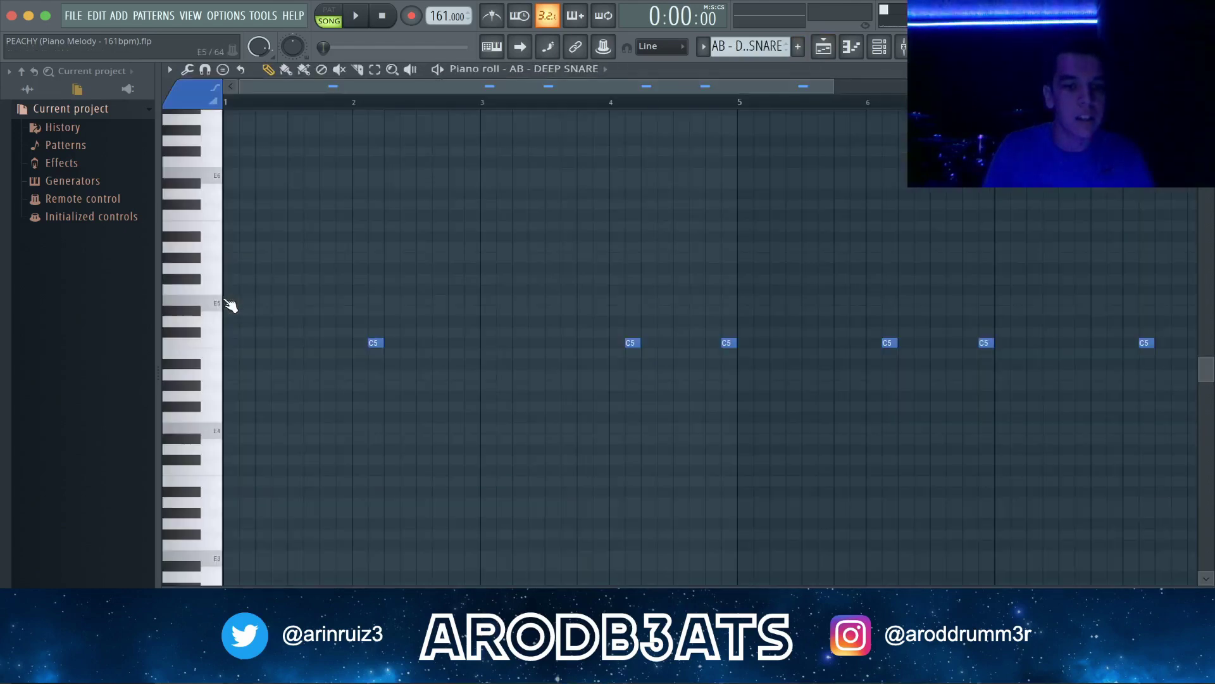
{"action": "scroll", "coordinate": [345, 95], "scroll_direction": "down", "scroll_amount": 3}
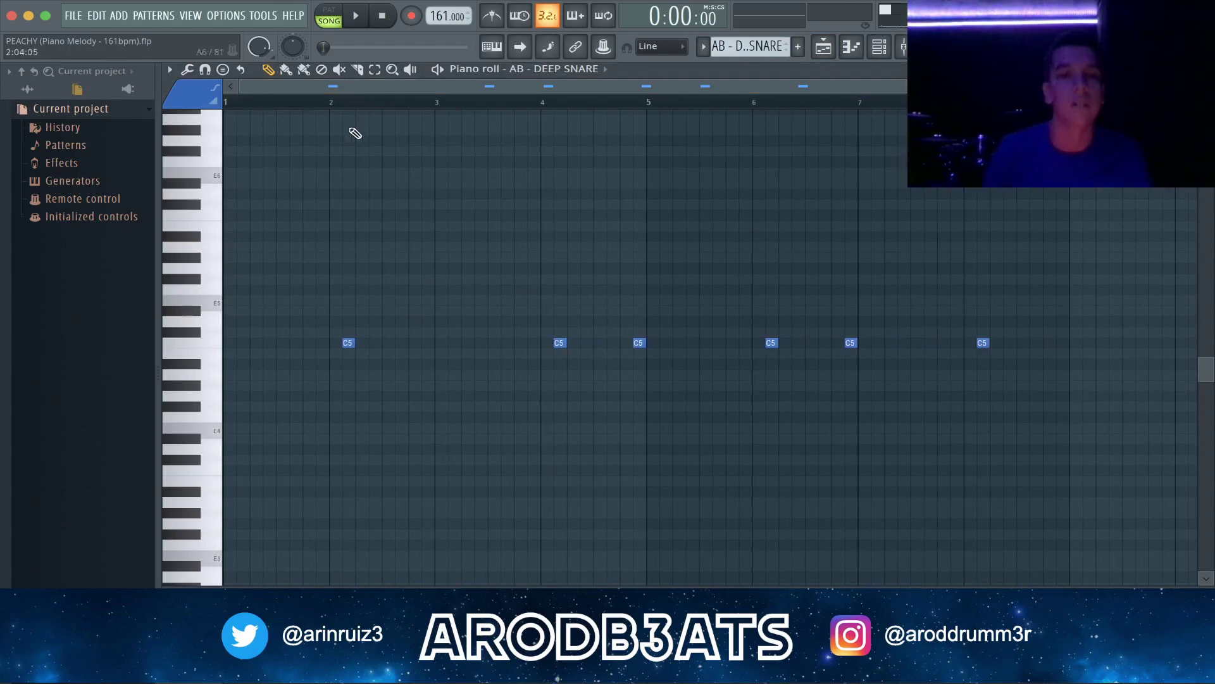
{"action": "left_click", "coordinate": [824, 46]}
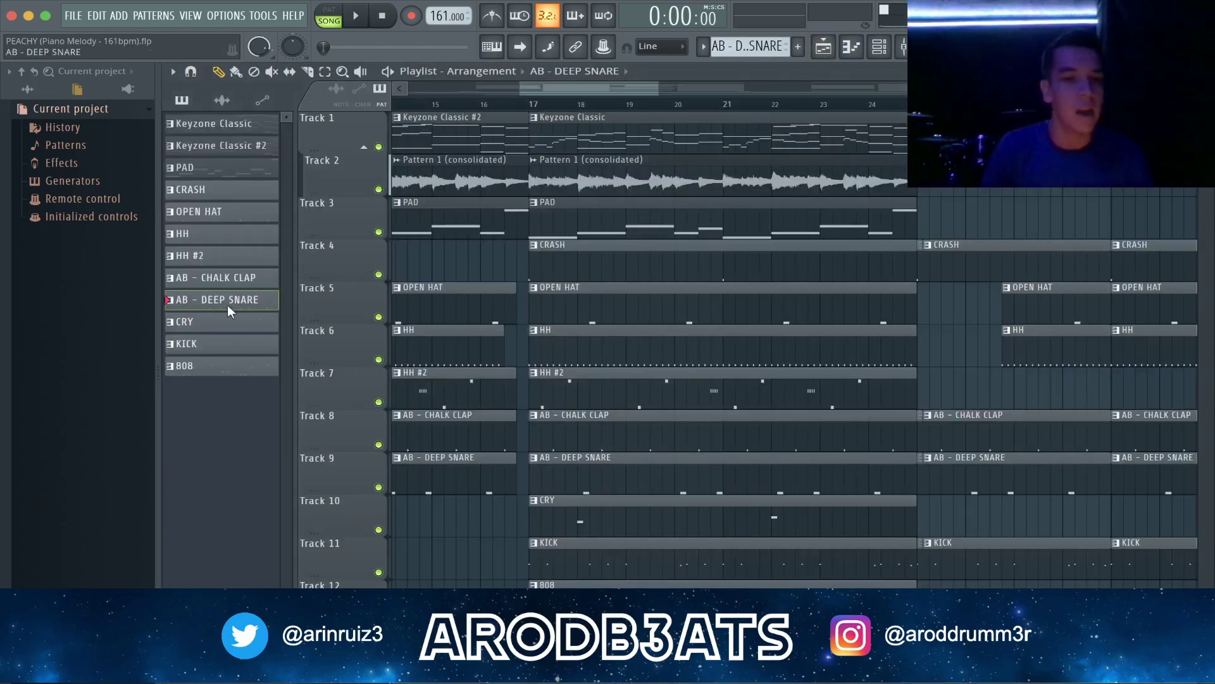
- Examine the CRY pattern's notes in the piano roll, and return to the playlist
{"action": "double_click", "coordinate": [223, 321]}
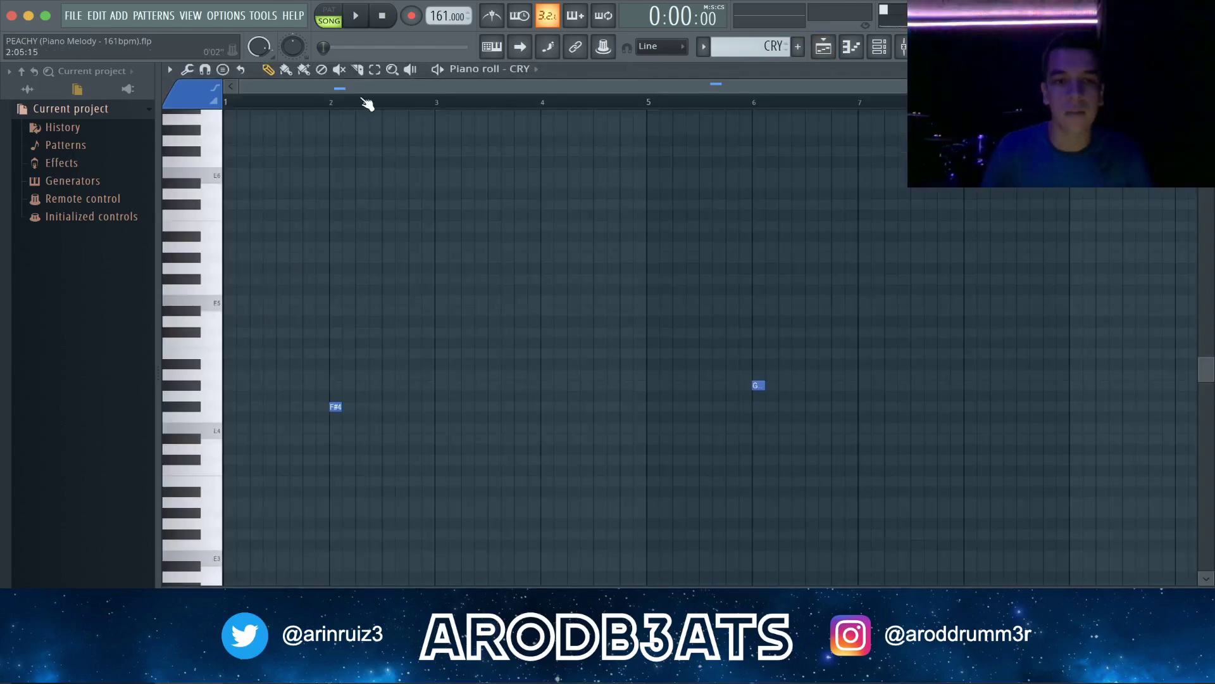
{"action": "scroll", "coordinate": [358, 139], "scroll_direction": "down", "scroll_amount": 3}
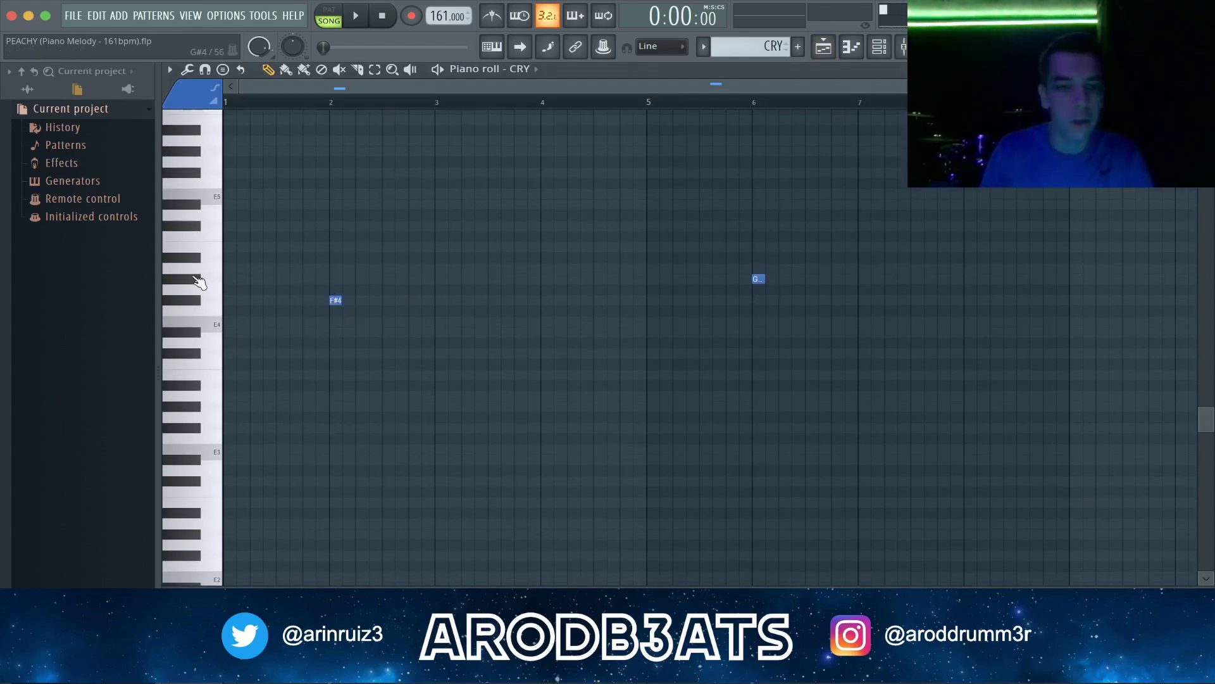
{"action": "left_click", "coordinate": [824, 46]}
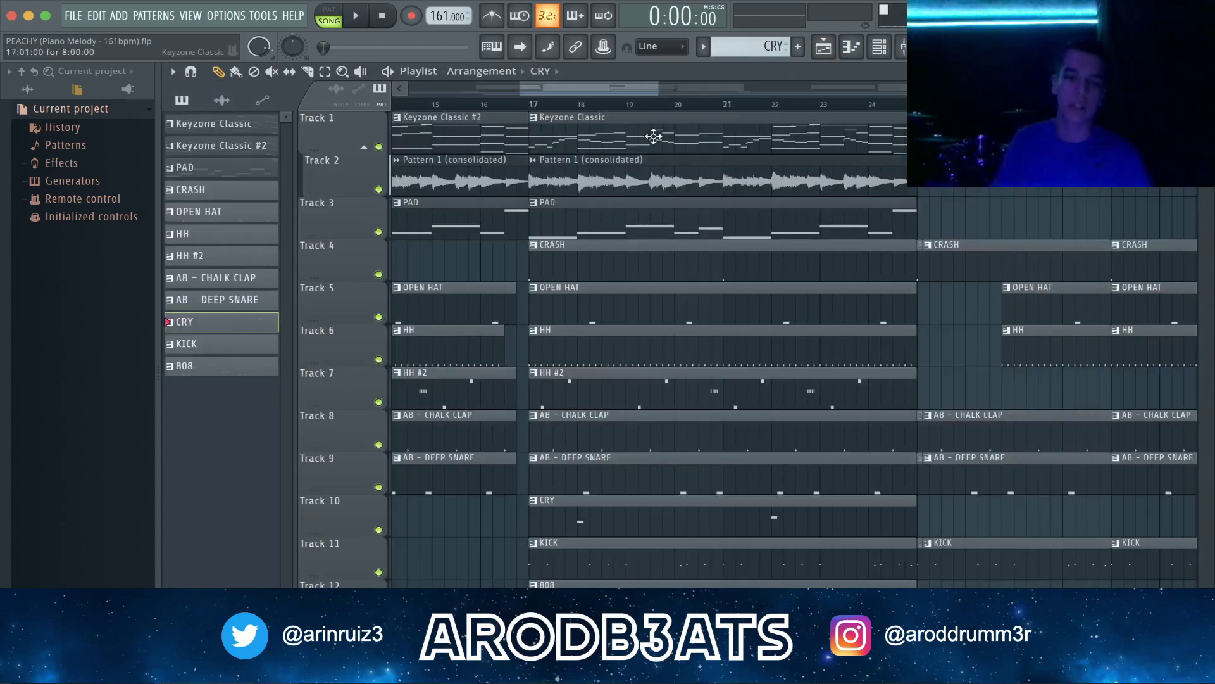
- Examine the KICK pattern's notes and their velocities in the piano roll, and return to the playlist
{"action": "double_click", "coordinate": [227, 343]}
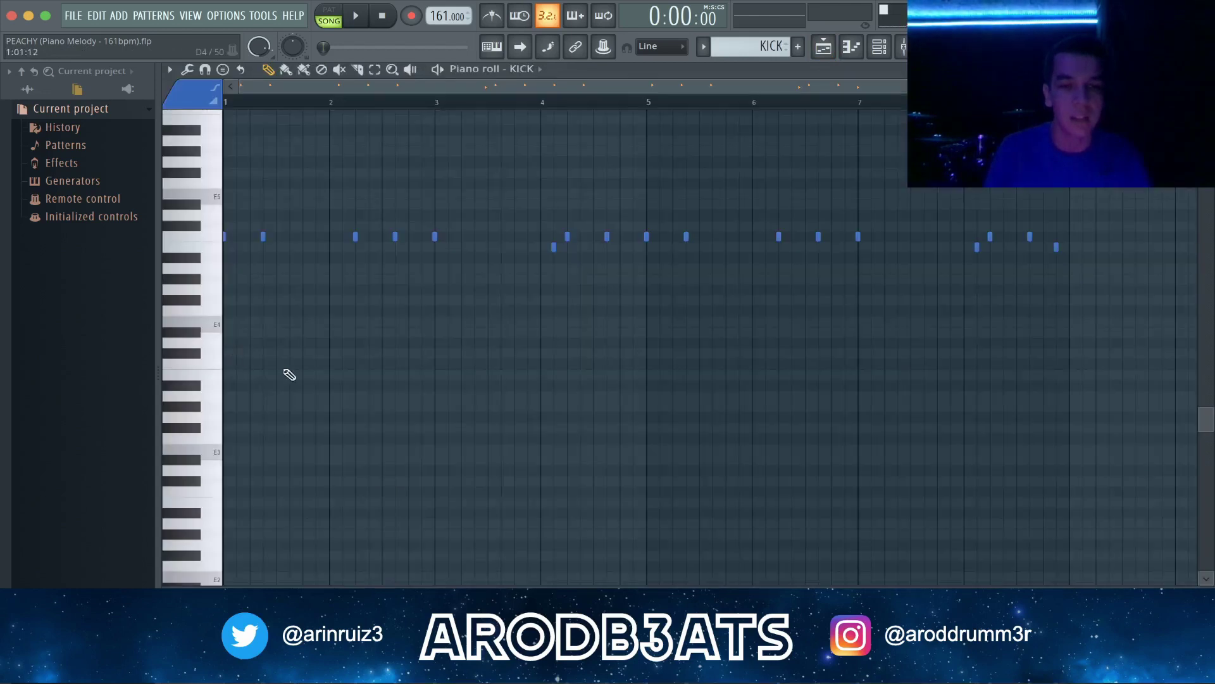
{"action": "scroll", "coordinate": [459, 431], "scroll_direction": "up", "scroll_amount": 2}
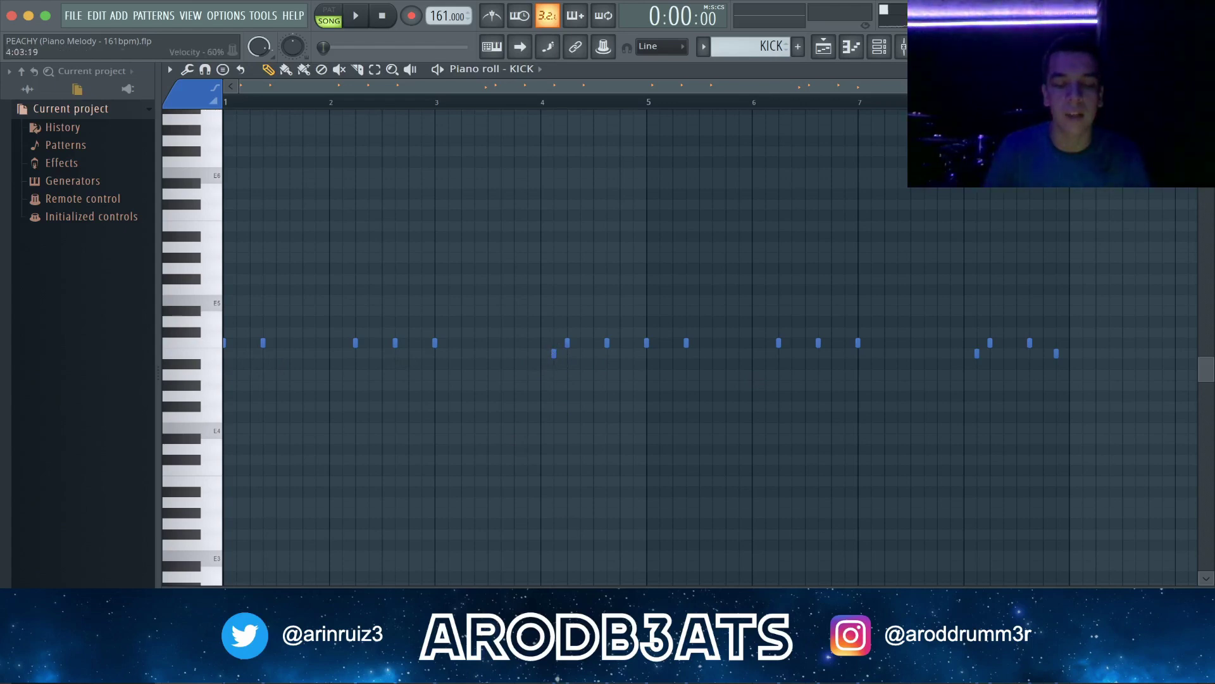
{"action": "left_click_drag", "start_coordinate": [590, 583], "coordinate": [617, 257]}
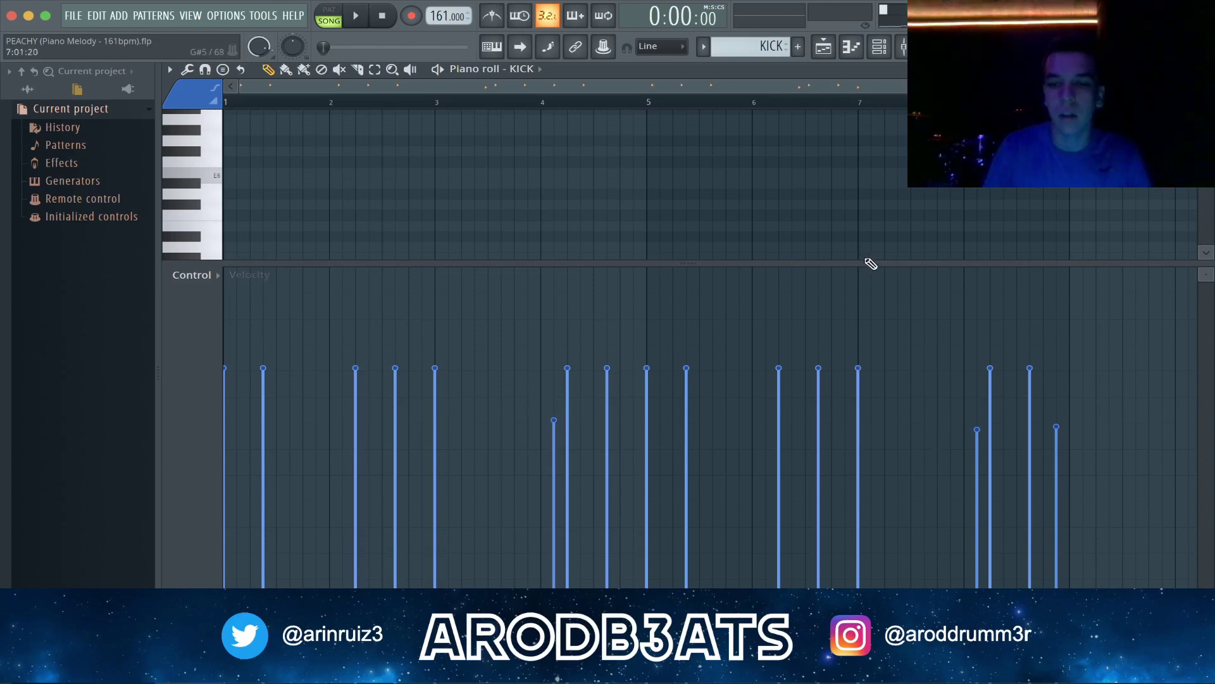
{"action": "left_click_drag", "start_coordinate": [867, 264], "coordinate": [870, 577]}
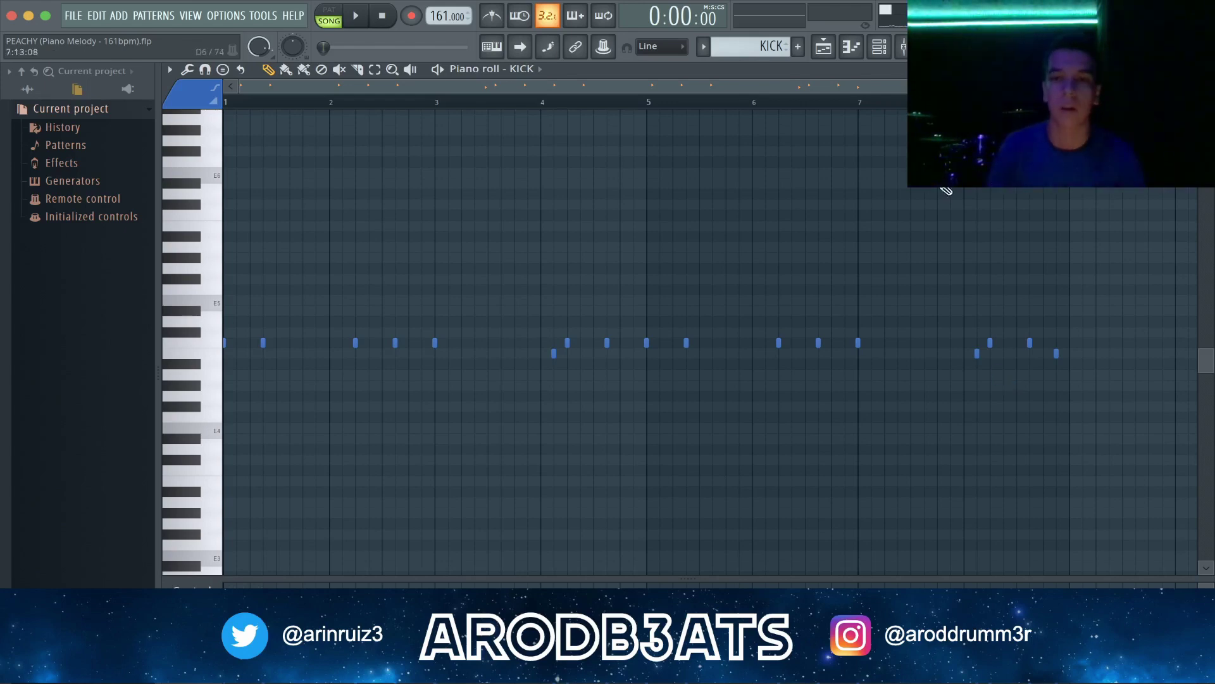
{"action": "key", "text": "F5"}
- Examine the 808 pattern's notes in the piano roll, and listen to bars 17 to 25 of the arrangement
{"action": "left_click", "coordinate": [271, 374]}
{"action": "key", "text": "F7"}
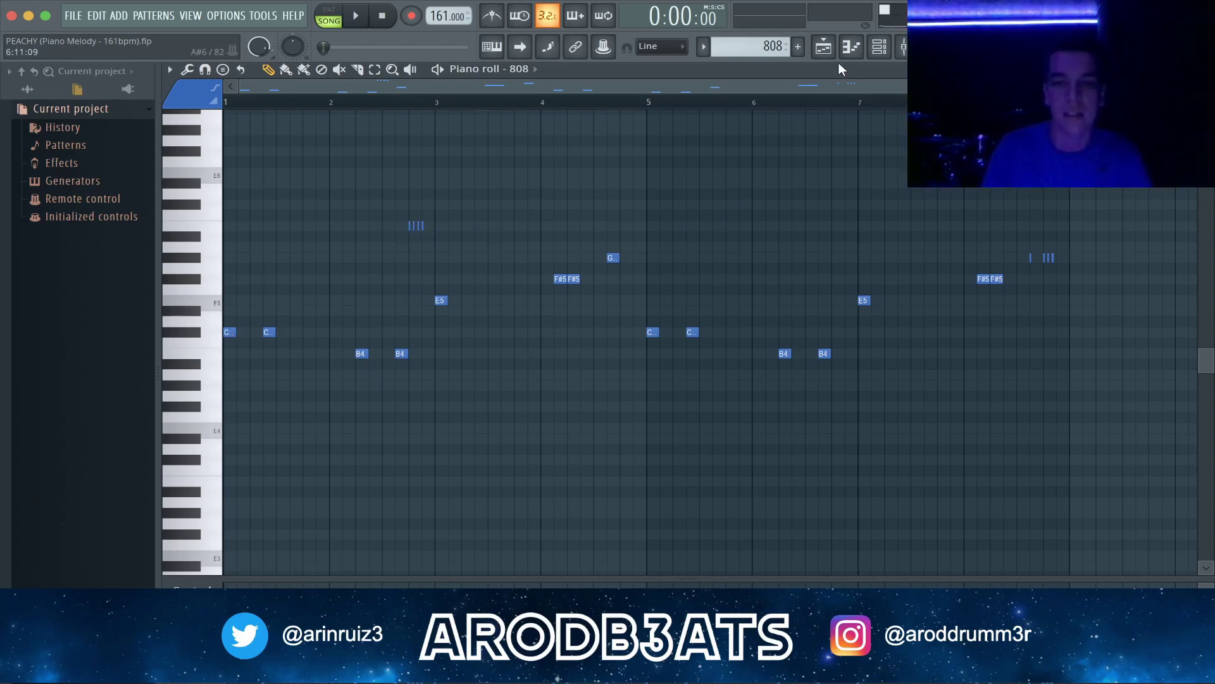
{"action": "key", "text": "F5"}
{"action": "key", "text": "space"}
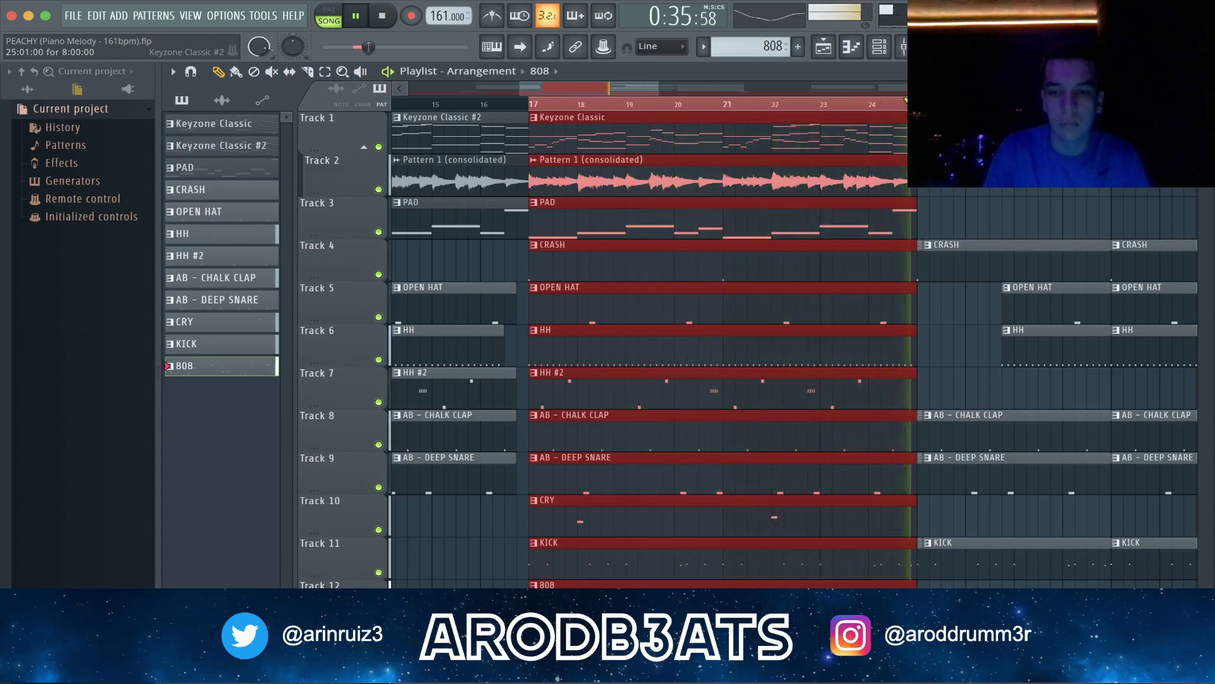
{"action": "key", "text": "space"}
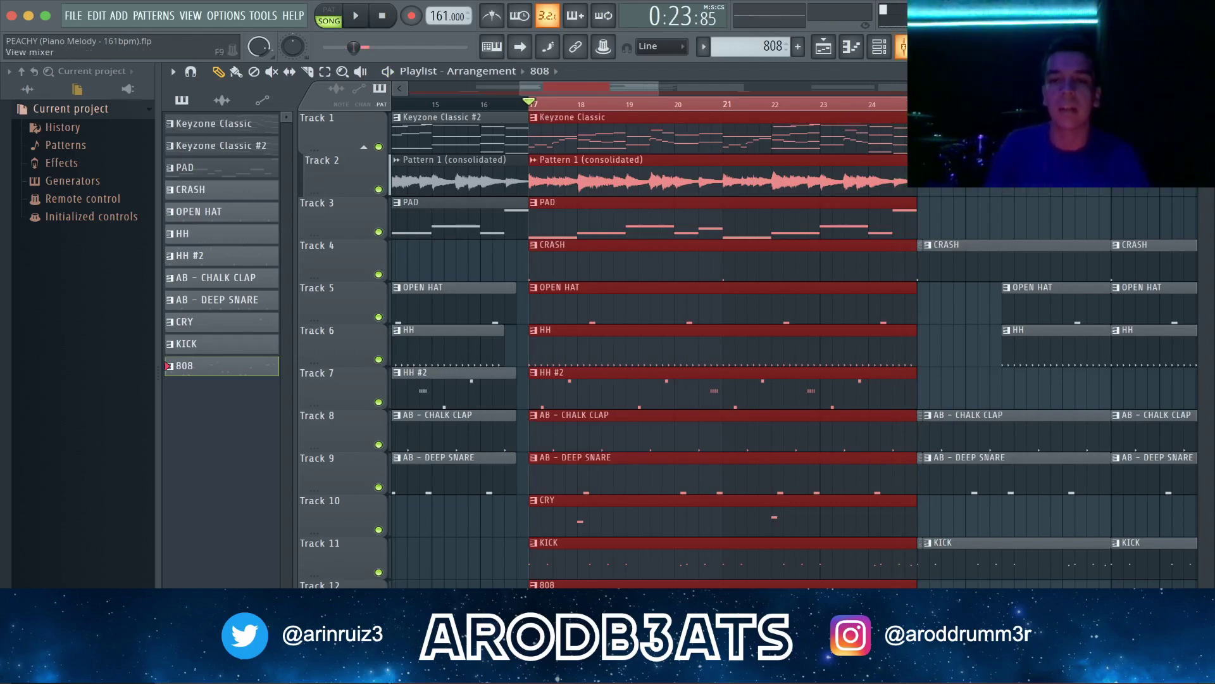
- Inspect the Fruity parametric EQ 2 curve on the 808 mixer track, and close the effect
{"action": "left_click", "coordinate": [903, 48]}
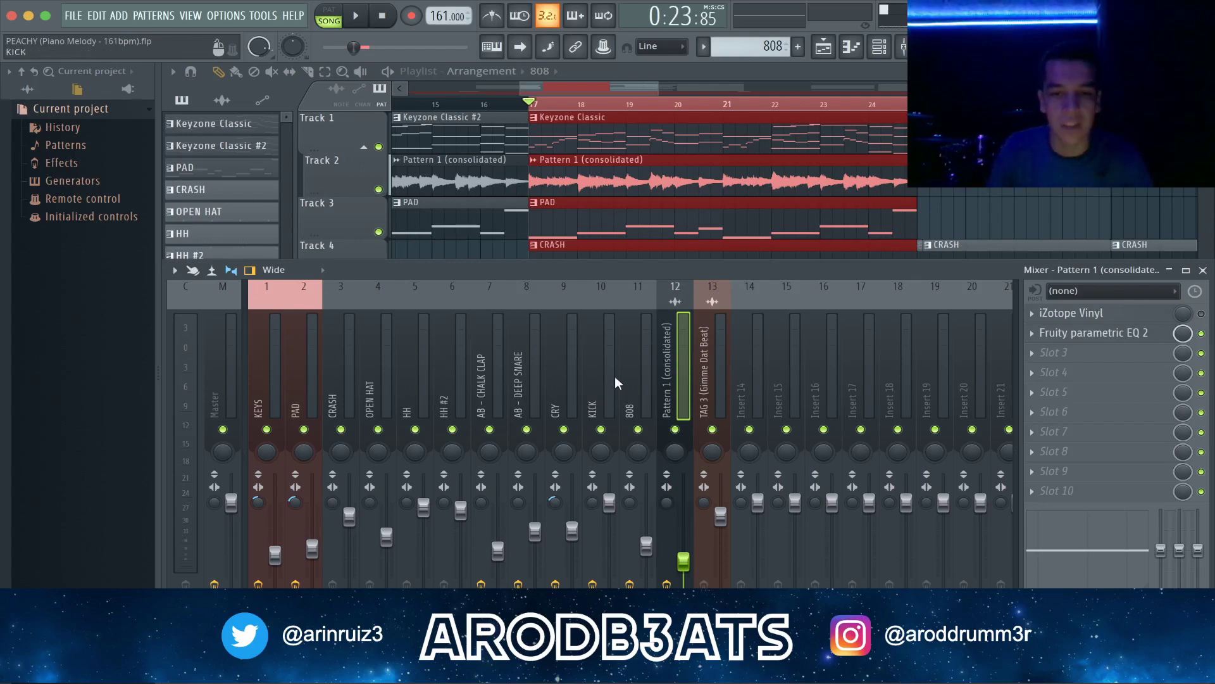
{"action": "left_click", "coordinate": [636, 373]}
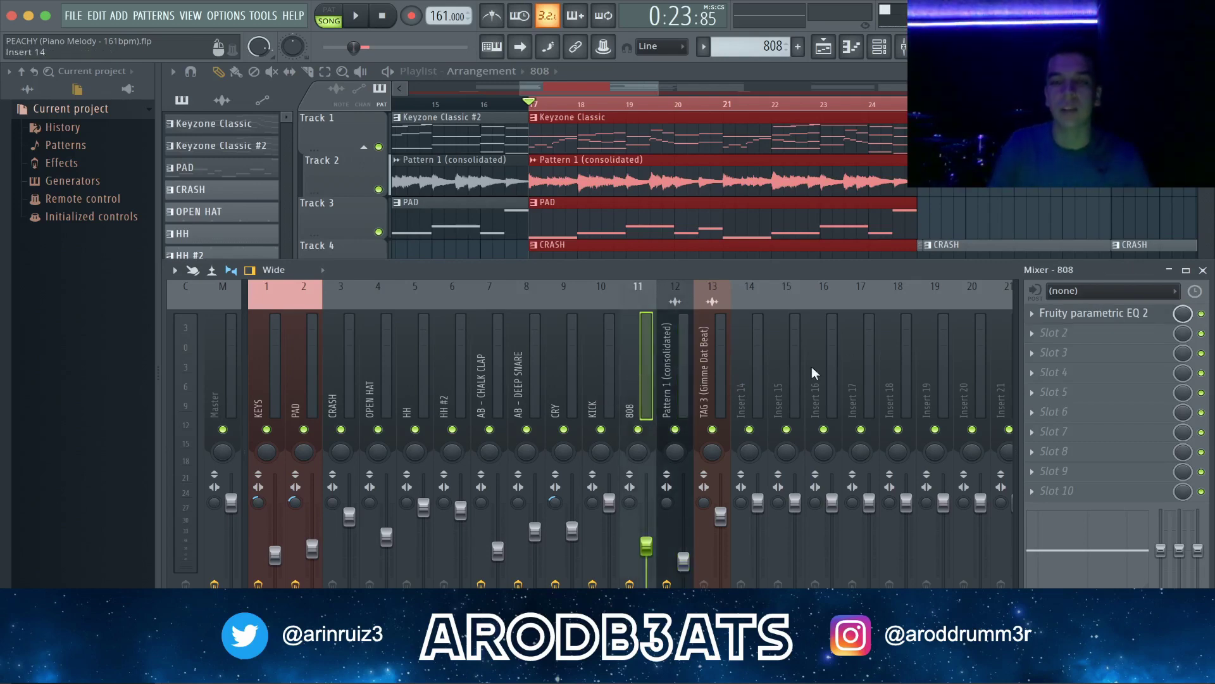
{"action": "left_click", "coordinate": [1070, 312]}
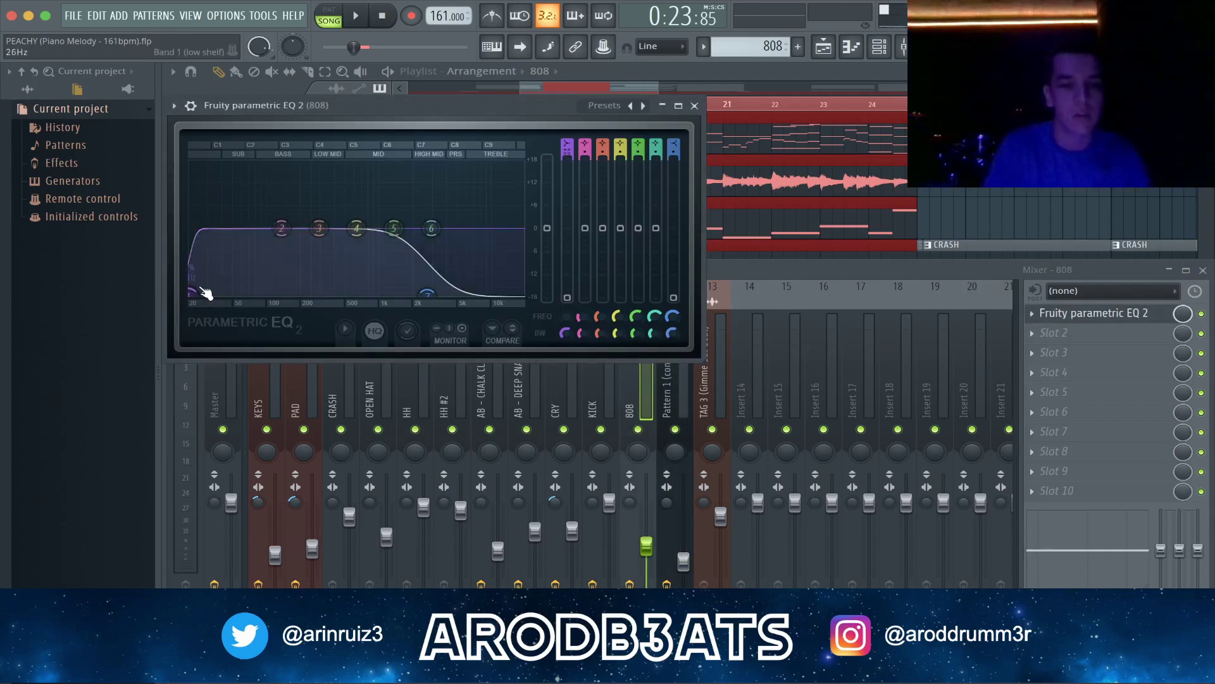
{"action": "key", "text": "Escape"}
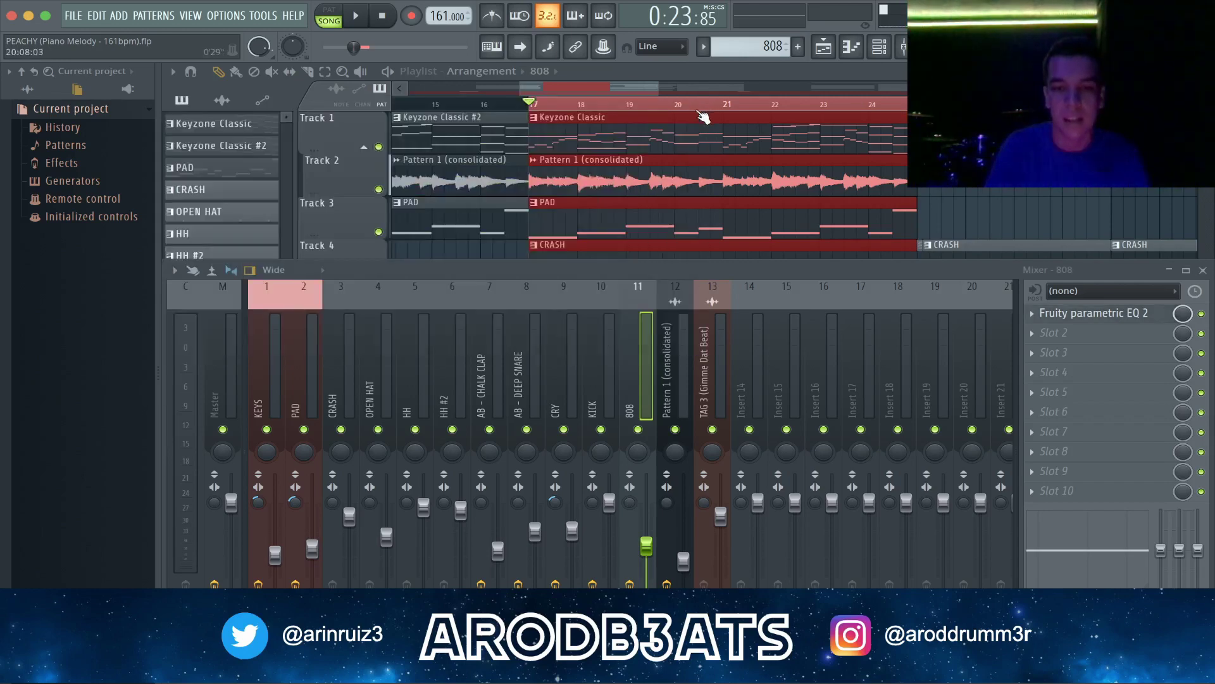
- Inspect the Fruity parametric EQ 2 curve on the KICK mixer track, and close the effect
{"action": "left_click", "coordinate": [603, 403]}
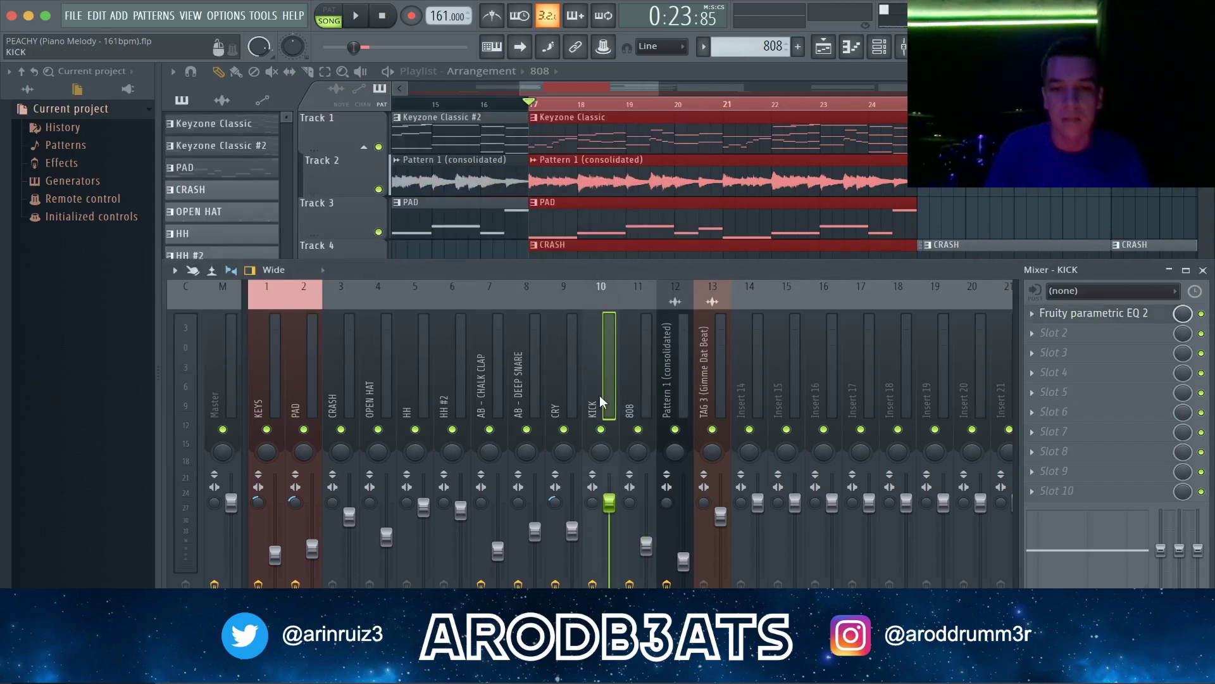
{"action": "left_click", "coordinate": [1096, 315]}
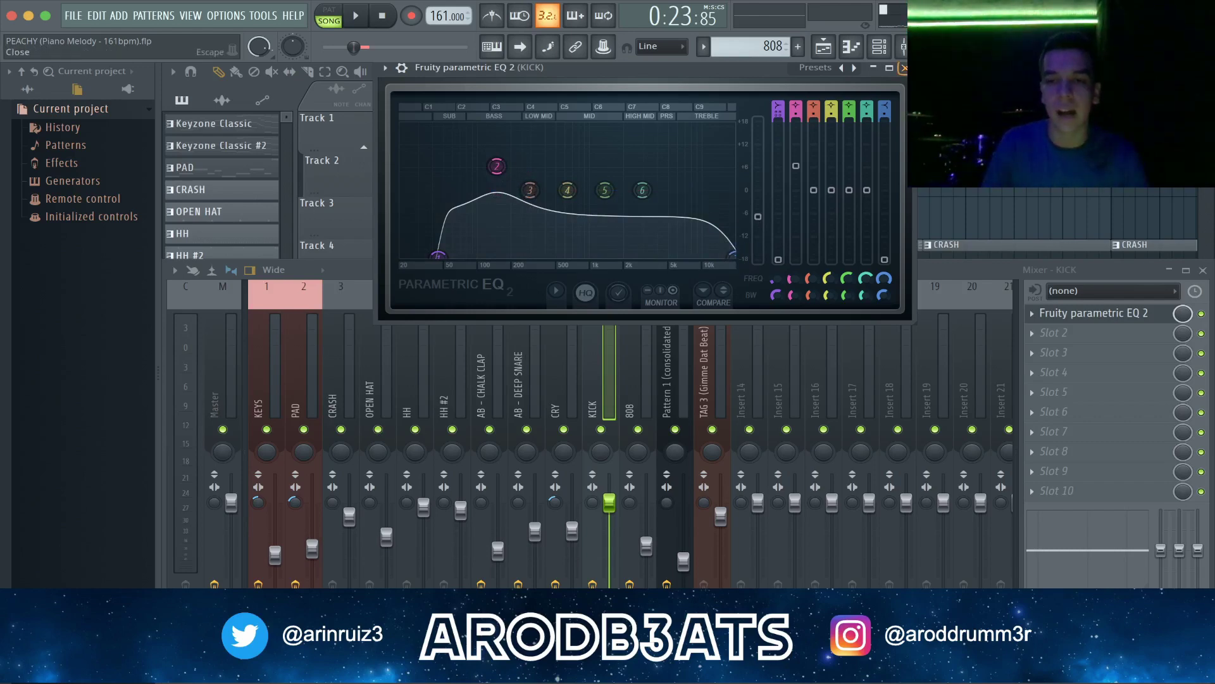
{"action": "left_click", "coordinate": [903, 67]}
- Check the AB - DEEP SNARE mixer track, and inspect the Fruity parametric EQ 2 curve on the CRY track
{"action": "left_click", "coordinate": [531, 398]}
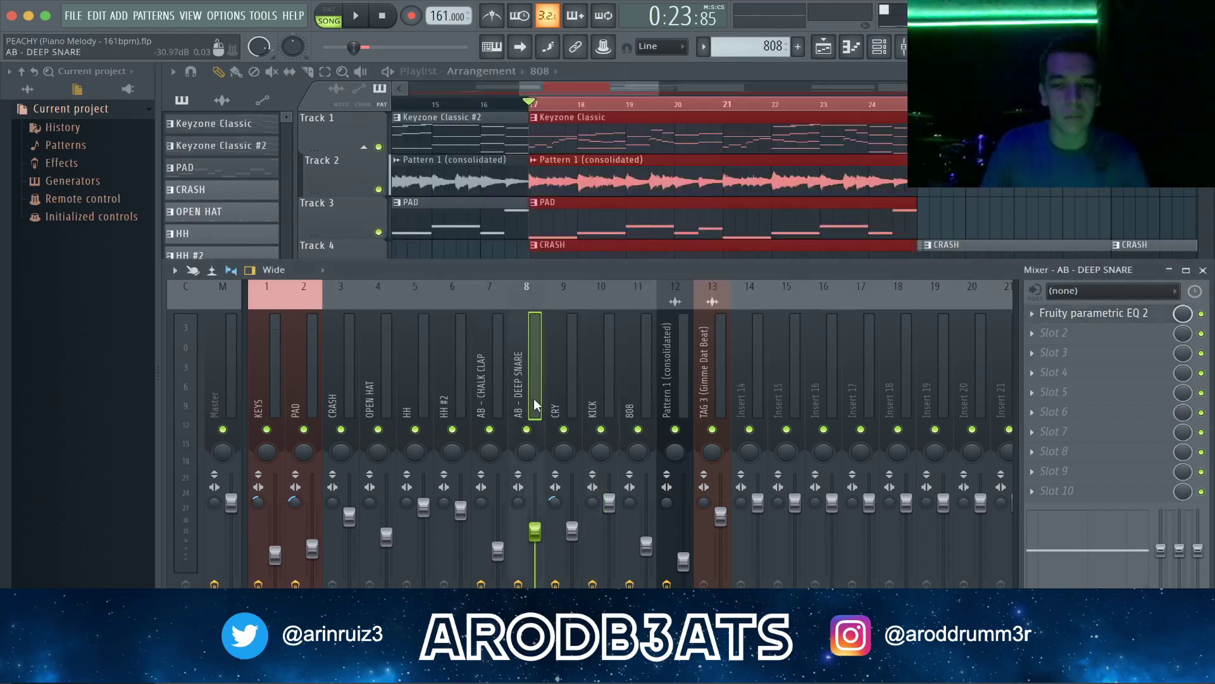
{"action": "left_click", "coordinate": [561, 396]}
{"action": "left_click", "coordinate": [1076, 313]}
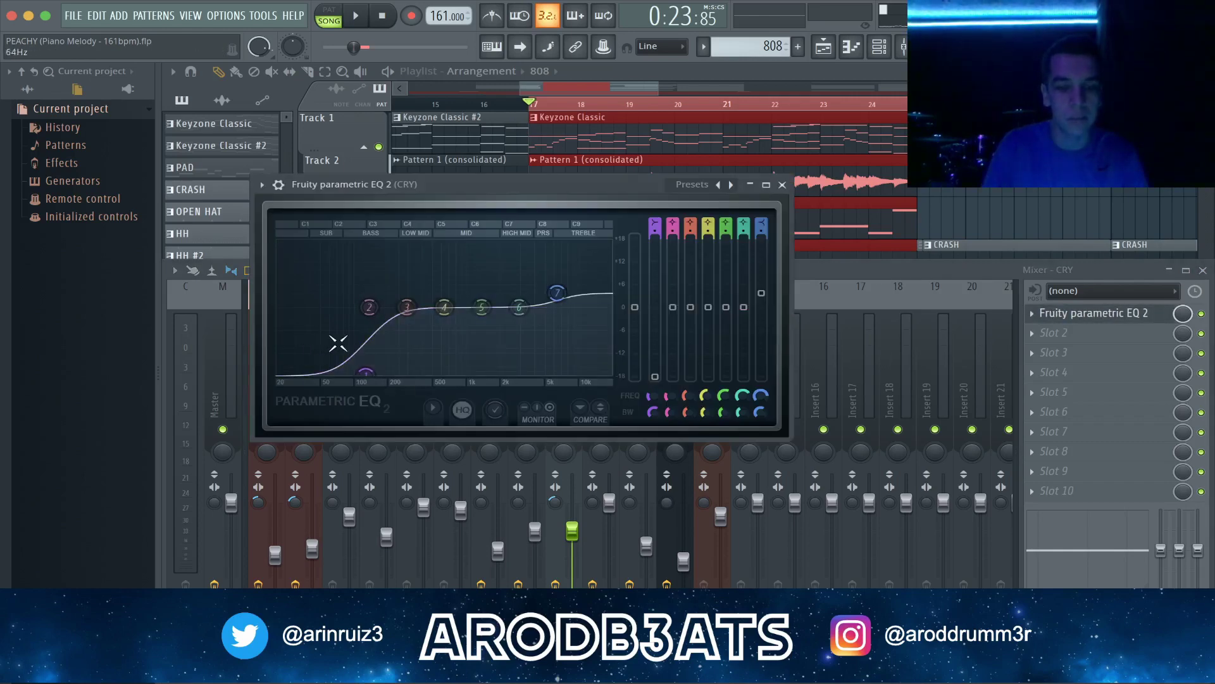
- Inspect the Fruity parametric EQ 2 curve on the AB - DEEP SNARE mixer track, and close the effect
{"action": "left_click", "coordinate": [782, 185]}
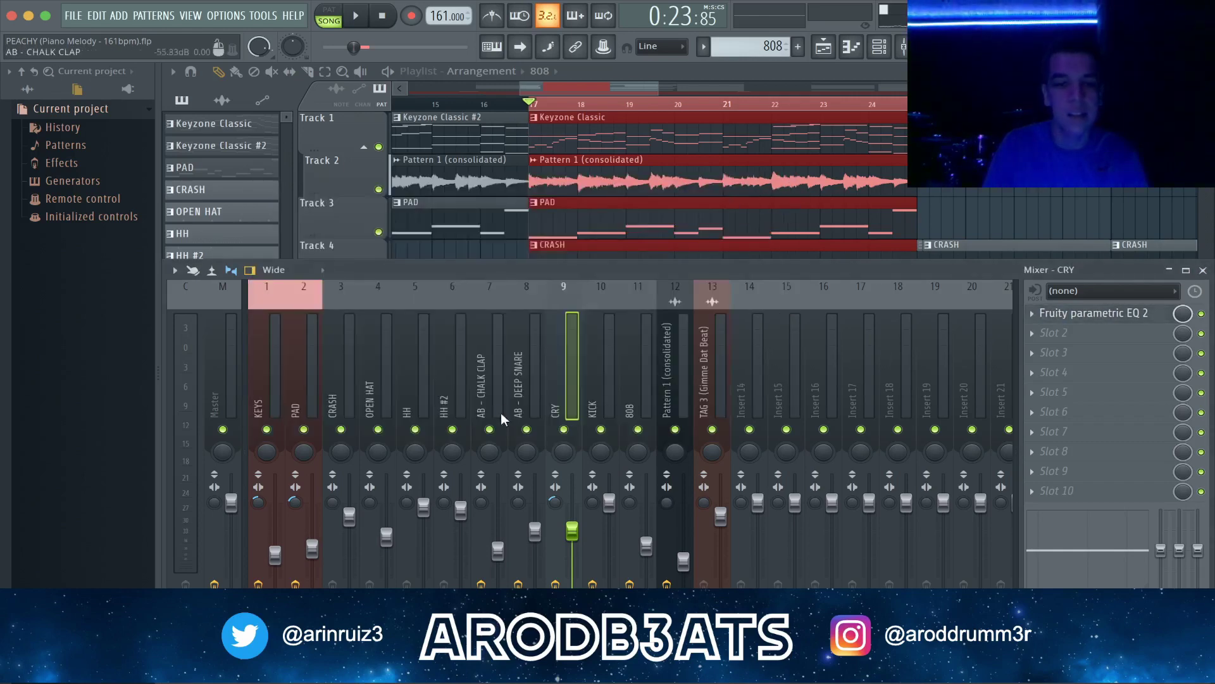
{"action": "left_click", "coordinate": [521, 405]}
{"action": "left_click", "coordinate": [1095, 313]}
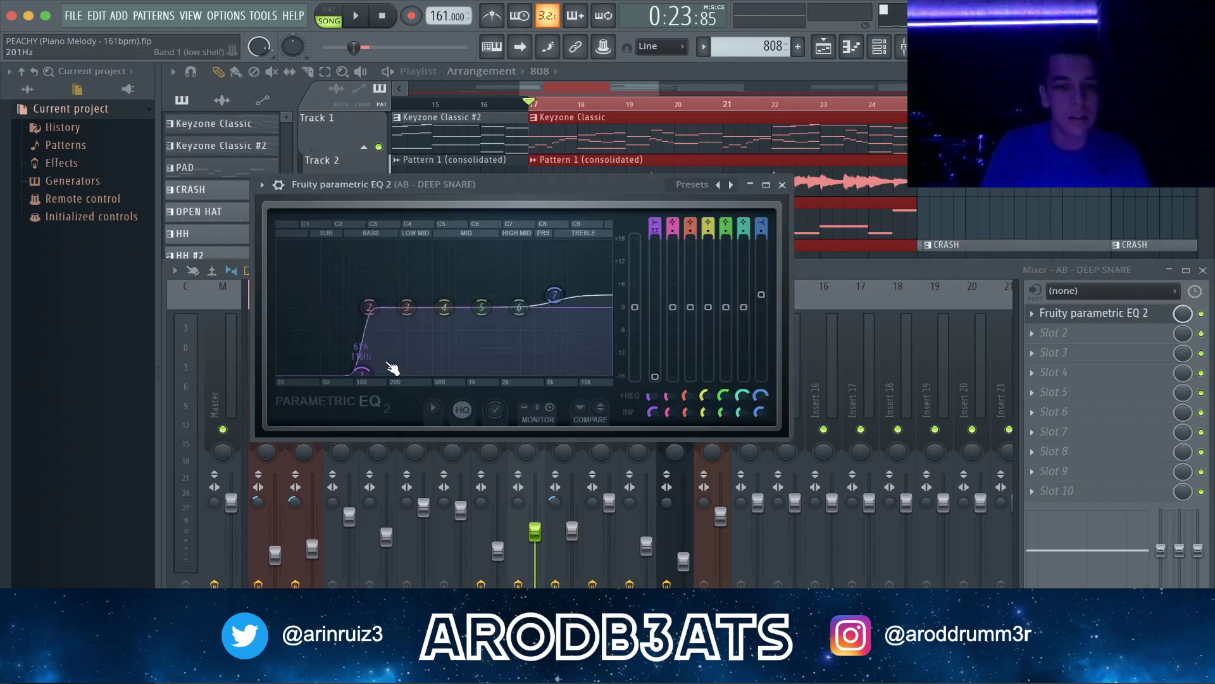
{"action": "left_click", "coordinate": [782, 184]}
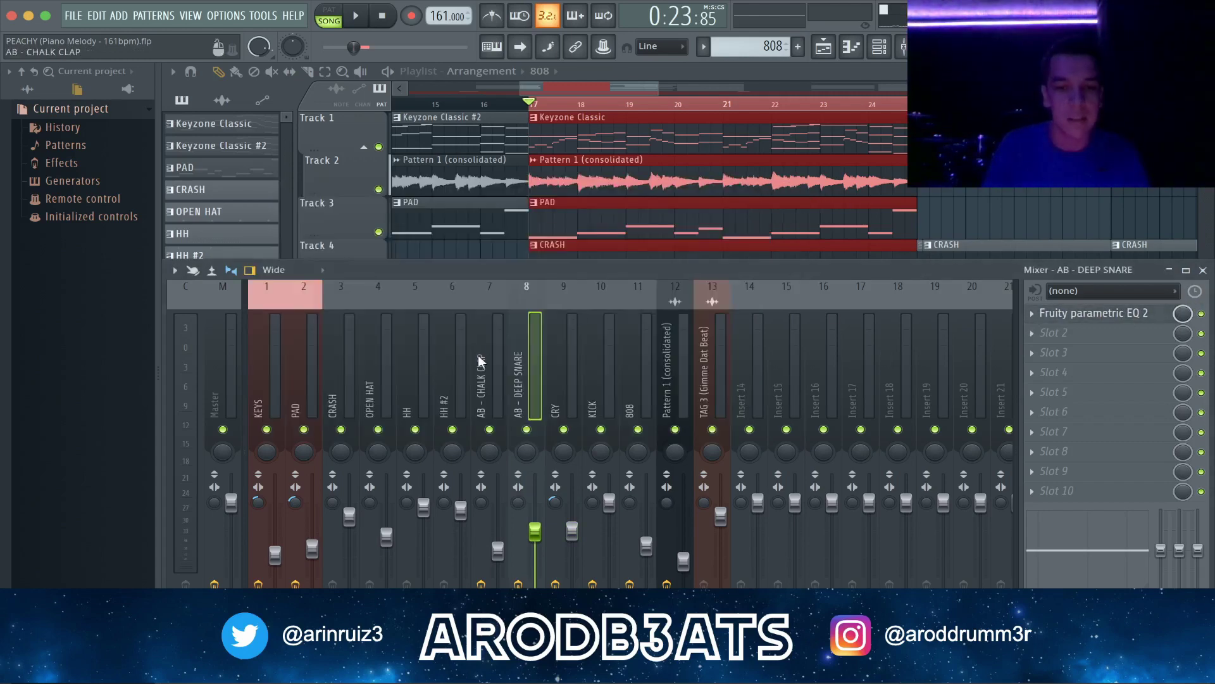
- Inspect the Fruity parametric EQ 2 curve on the AB - CHALK CLAP mixer track, and close the effect
{"action": "left_click", "coordinate": [479, 361]}
{"action": "left_click", "coordinate": [1095, 313]}
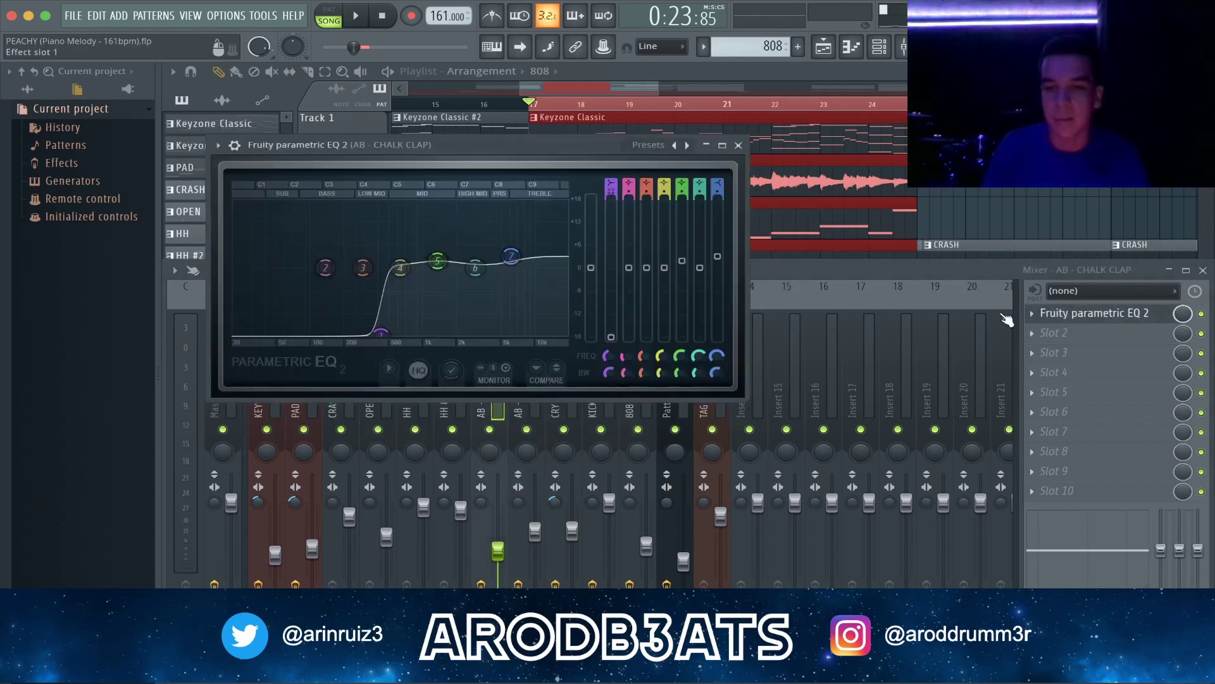
{"action": "left_click", "coordinate": [739, 145]}
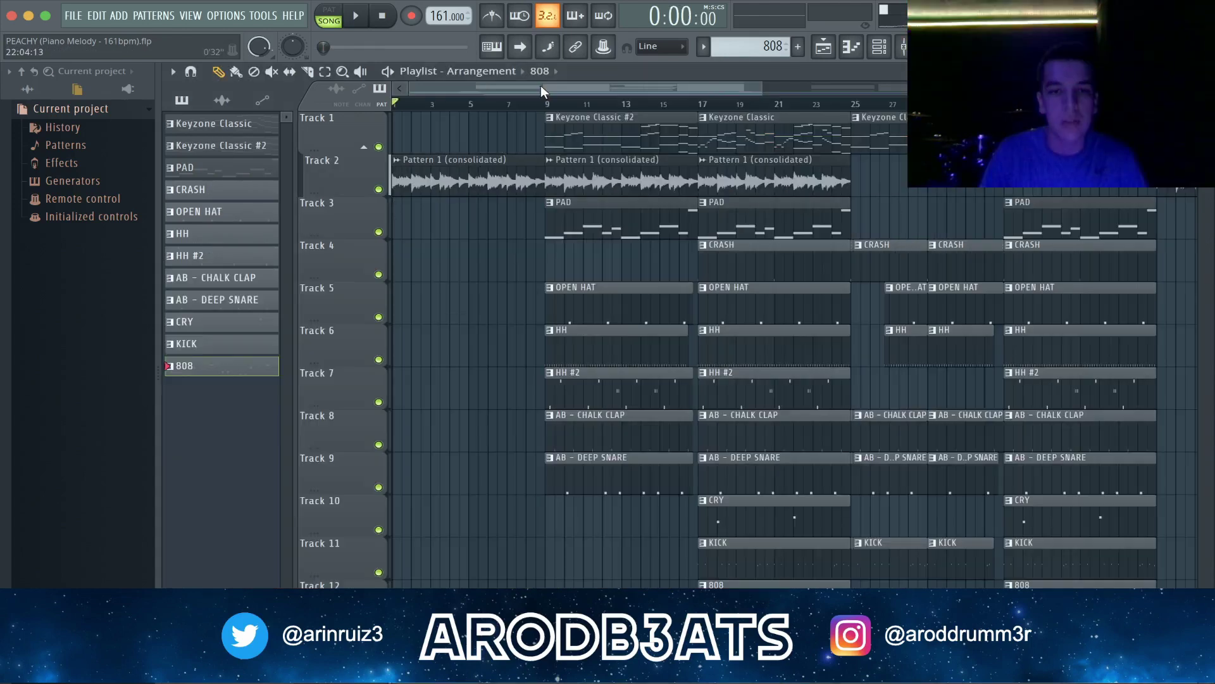
- Review the overall playlist arrangement, and examine which clips play in the intro and the sections starting at bars 9 and 17
{"action": "left_click_drag", "start_coordinate": [762, 88], "coordinate": [1196, 88]}
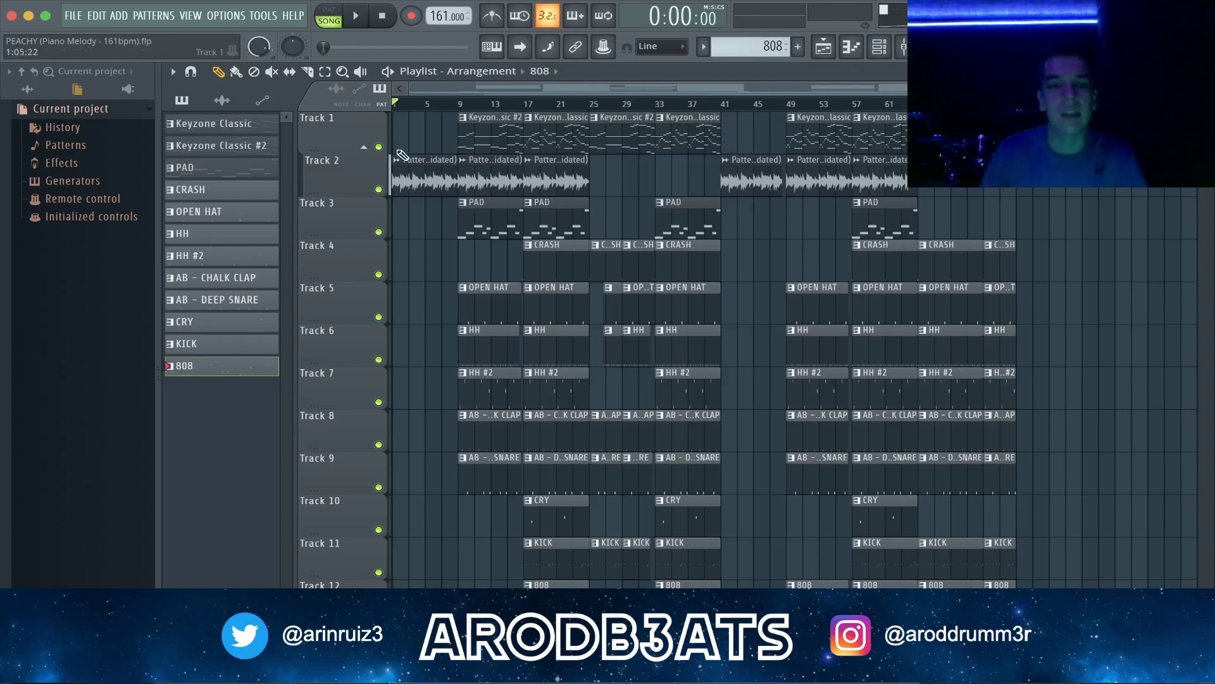
{"action": "scroll", "coordinate": [861, 100], "scroll_direction": "up", "scroll_amount": 2}
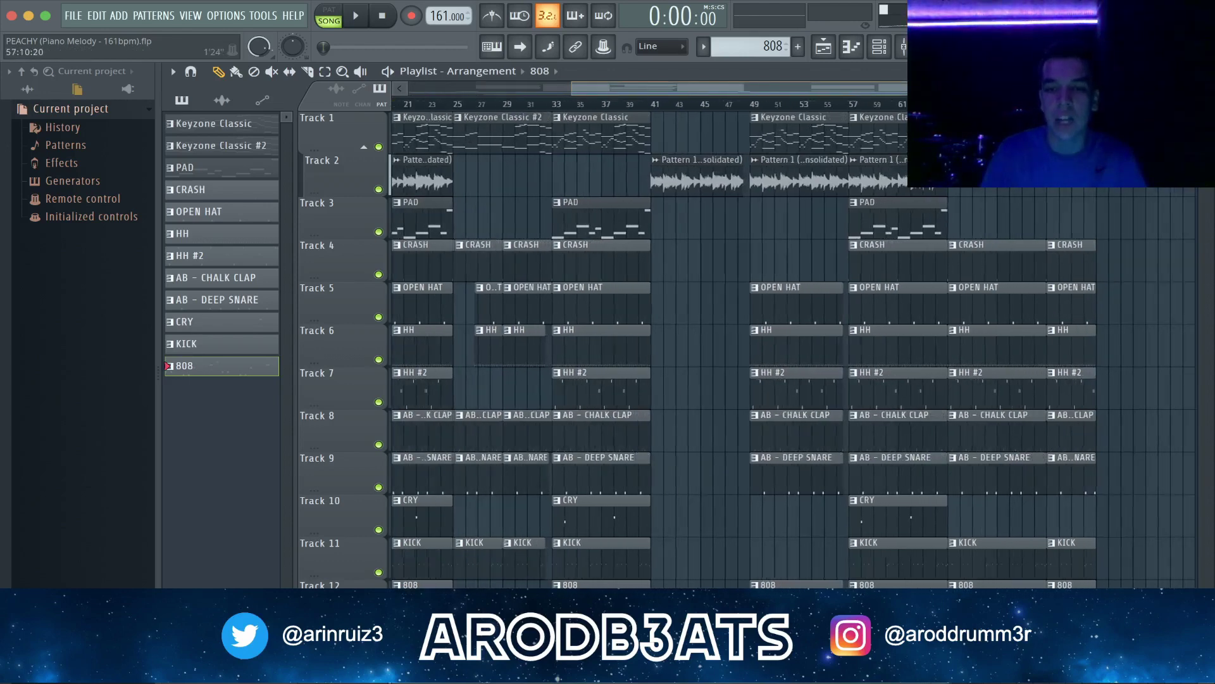
{"action": "scroll", "coordinate": [746, 88], "scroll_direction": "up", "scroll_amount": 2}
{"action": "scroll", "coordinate": [746, 87], "scroll_direction": "up", "scroll_amount": 2}
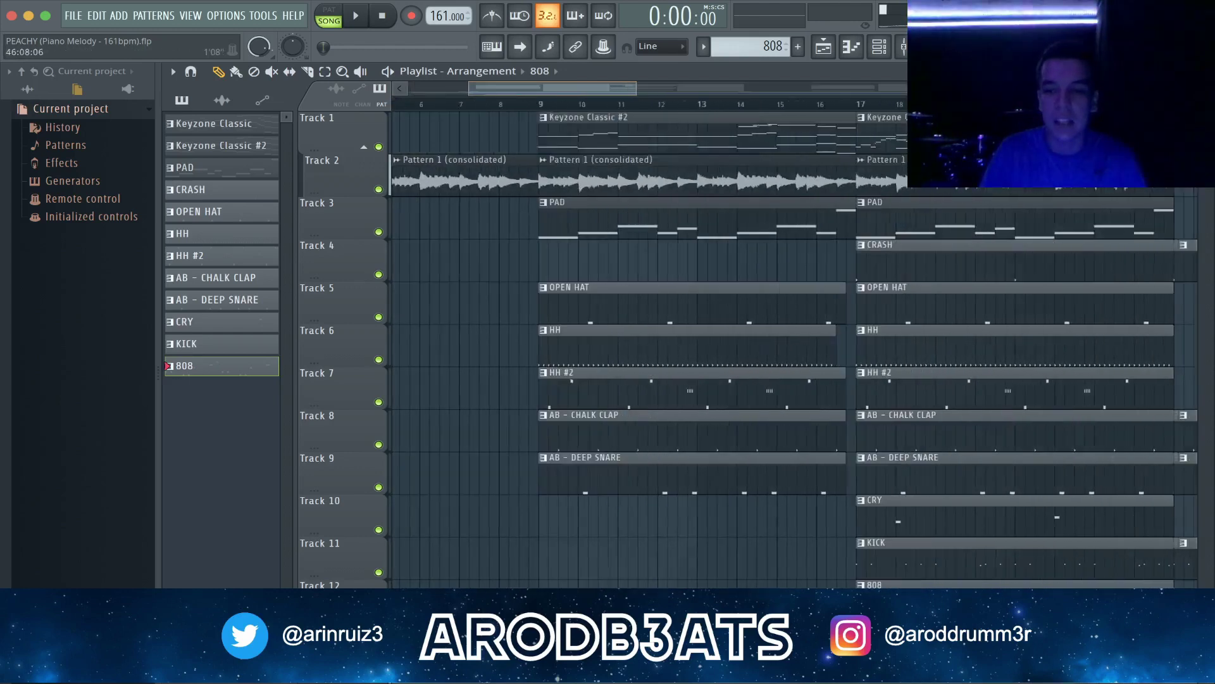
{"action": "scroll", "coordinate": [746, 88], "scroll_direction": "up", "scroll_amount": 2}
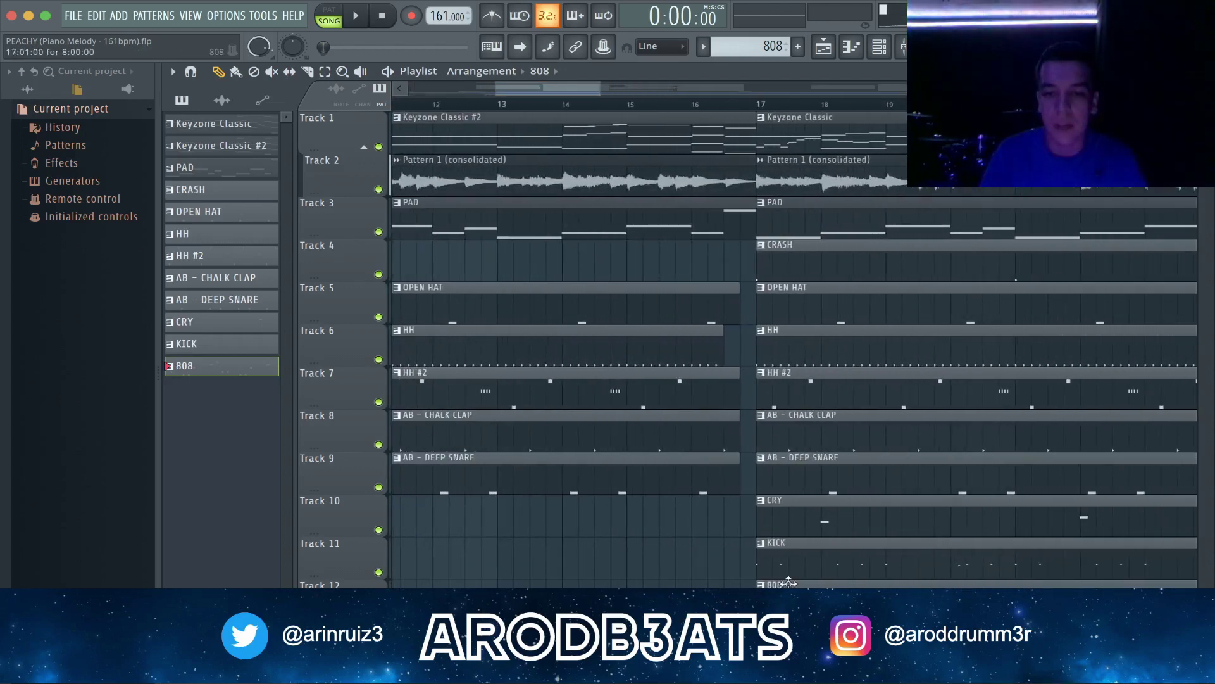
{"action": "scroll", "coordinate": [728, 101], "scroll_direction": "down", "scroll_amount": 2}
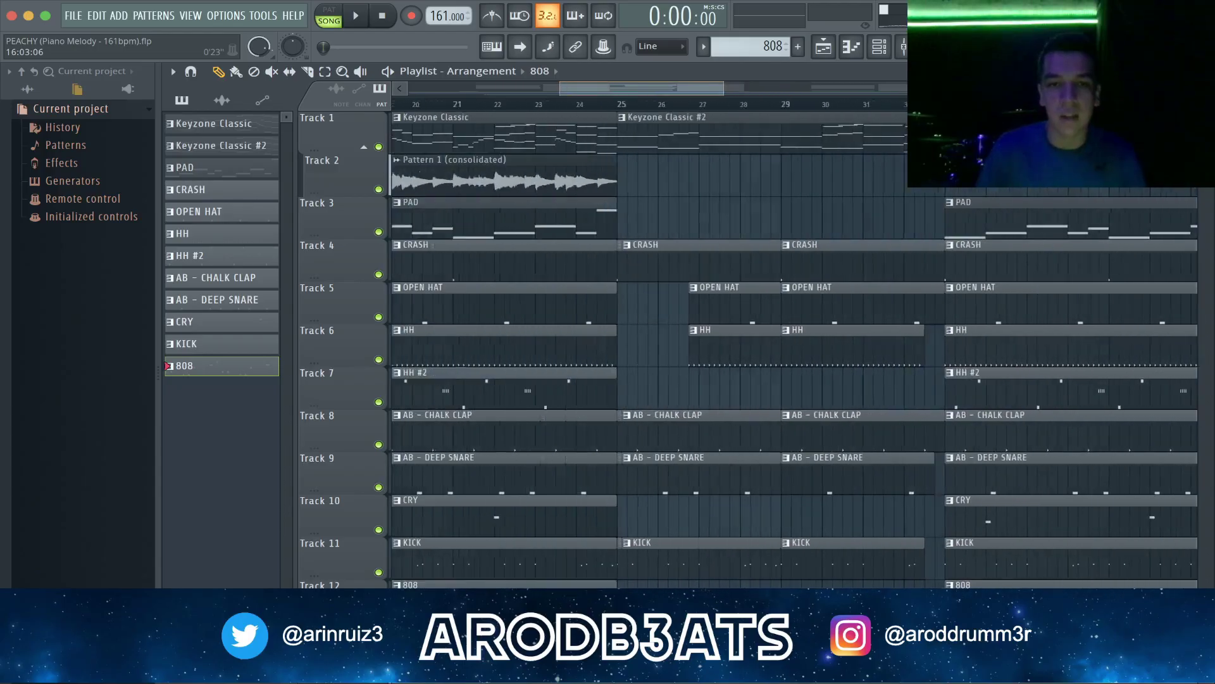
- Examine the arrangement from bar 25 to its end, comparing the melody, drum and 808 clips in each section
{"action": "left_click_drag", "start_coordinate": [596, 88], "coordinate": [592, 89]}
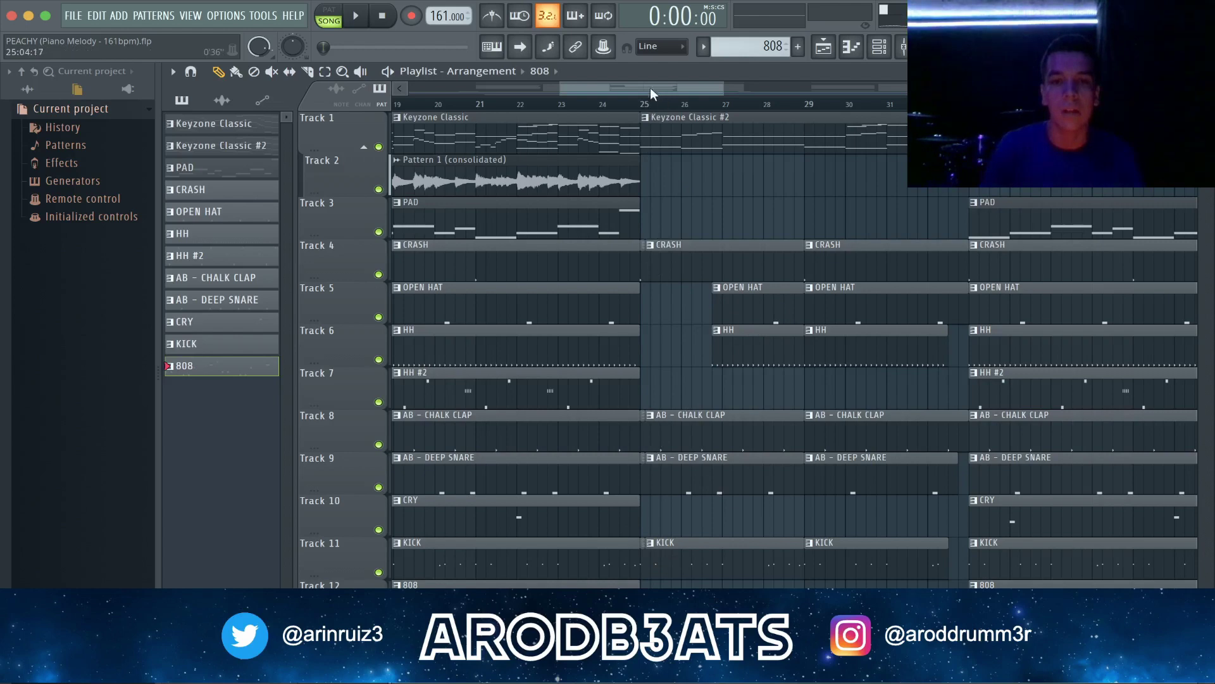
{"action": "scroll", "coordinate": [651, 88], "scroll_direction": "right", "scroll_amount": 5}
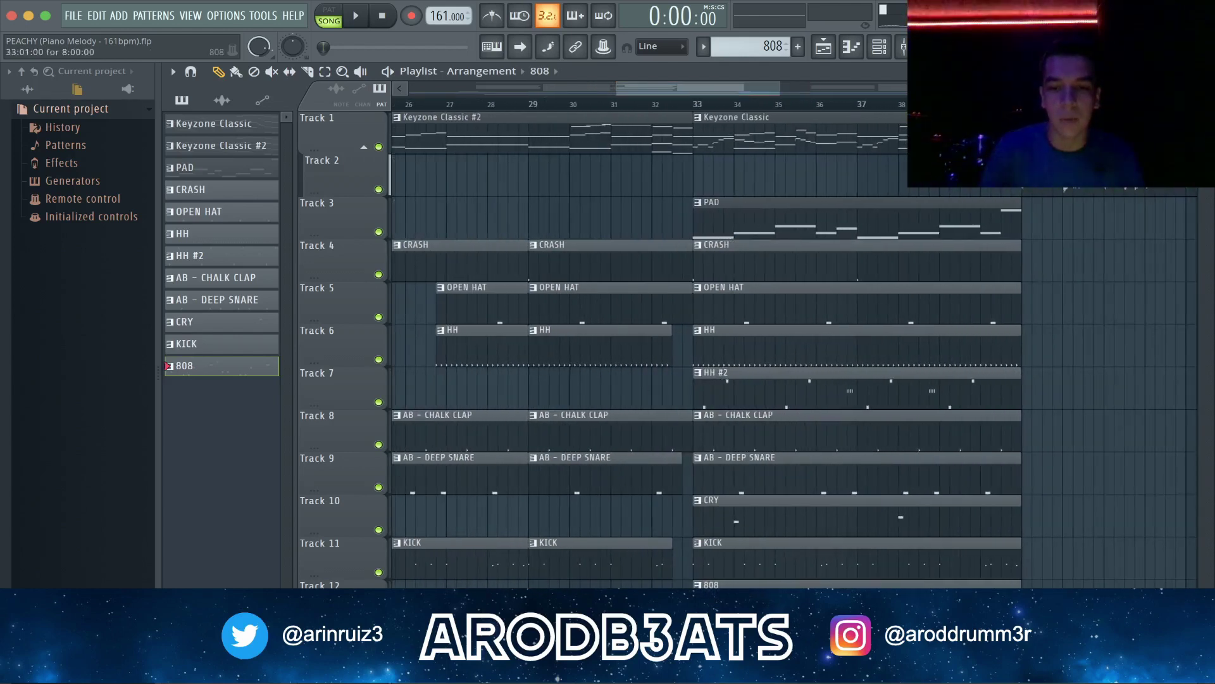
{"action": "scroll", "coordinate": [747, 146], "scroll_direction": "down", "scroll_amount": 3}
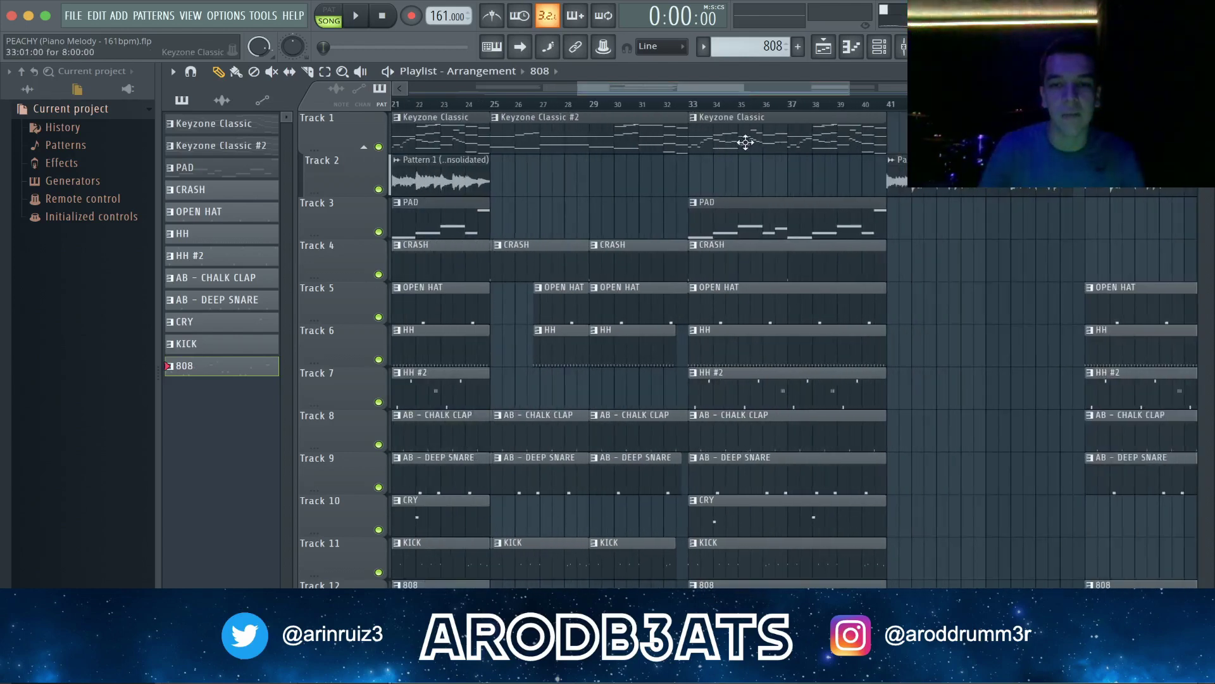
{"action": "scroll", "coordinate": [788, 102], "scroll_direction": "down", "scroll_amount": 2}
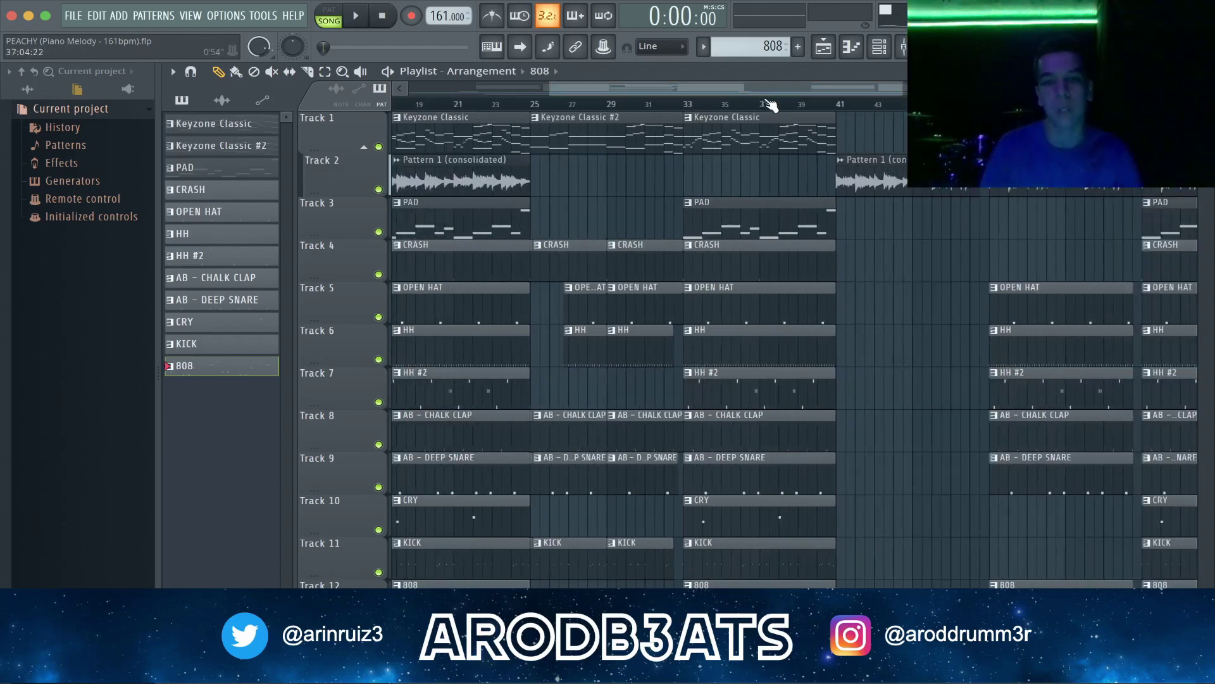
{"action": "scroll", "coordinate": [762, 184], "scroll_direction": "right", "scroll_amount": 3}
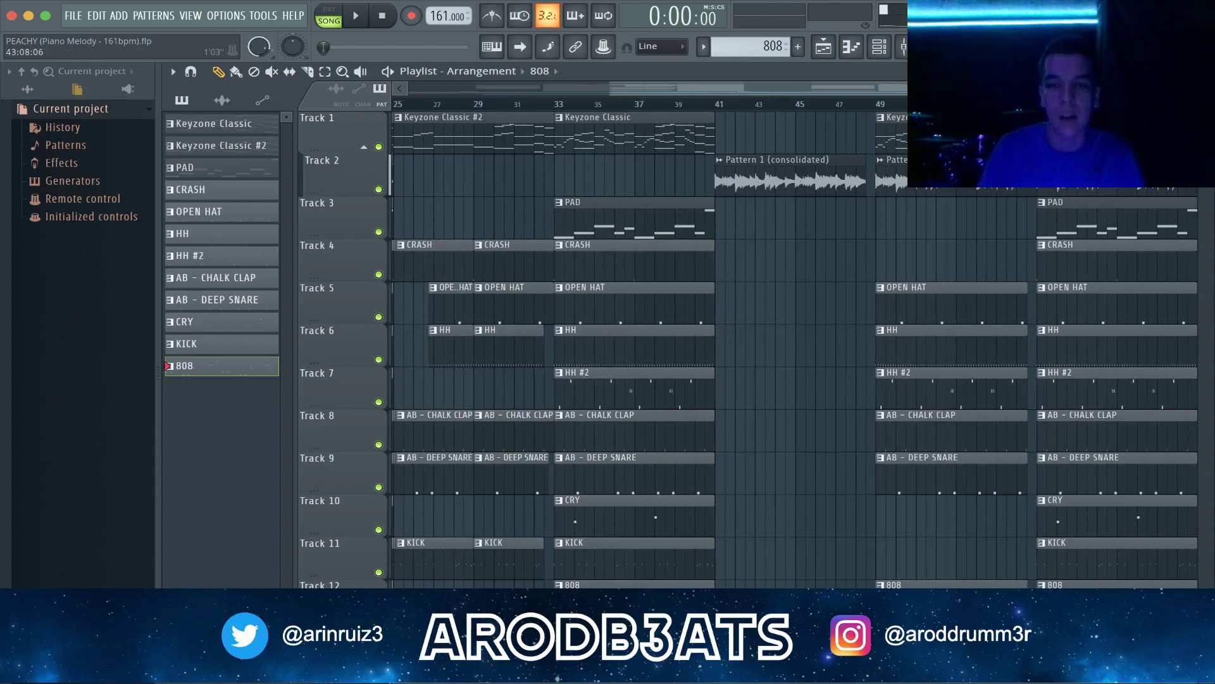
{"action": "scroll", "coordinate": [758, 95], "scroll_direction": "down", "scroll_amount": 4}
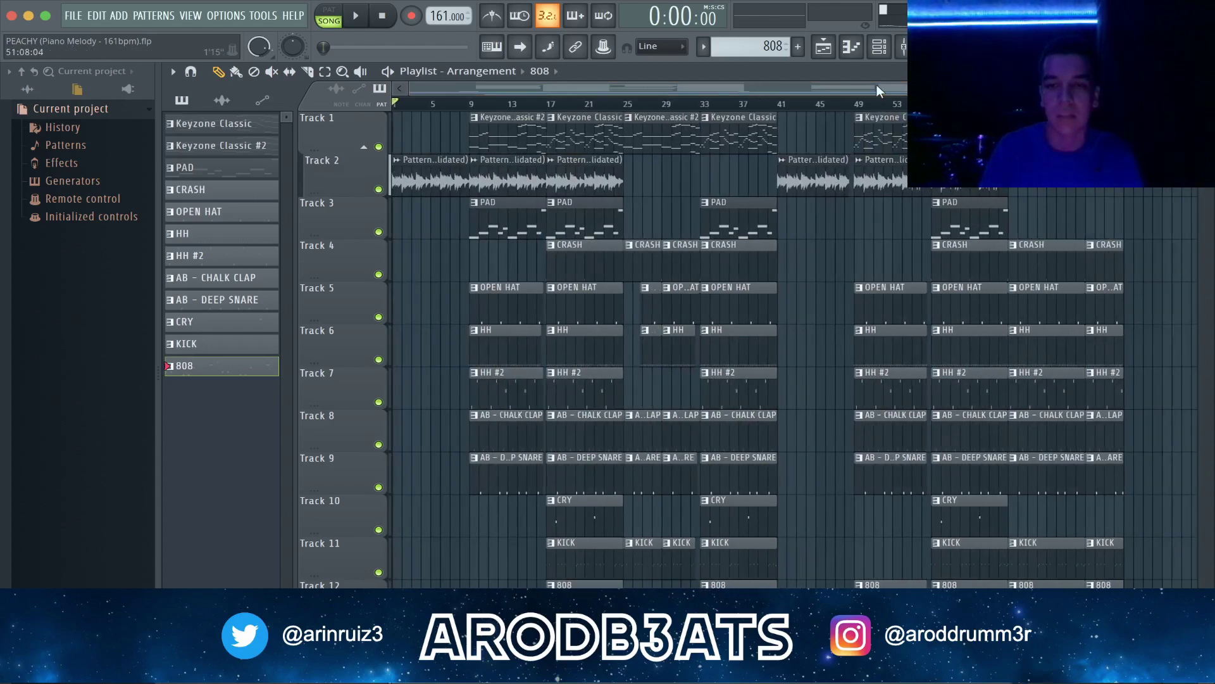
{"action": "scroll", "coordinate": [879, 91], "scroll_direction": "up", "scroll_amount": 4}
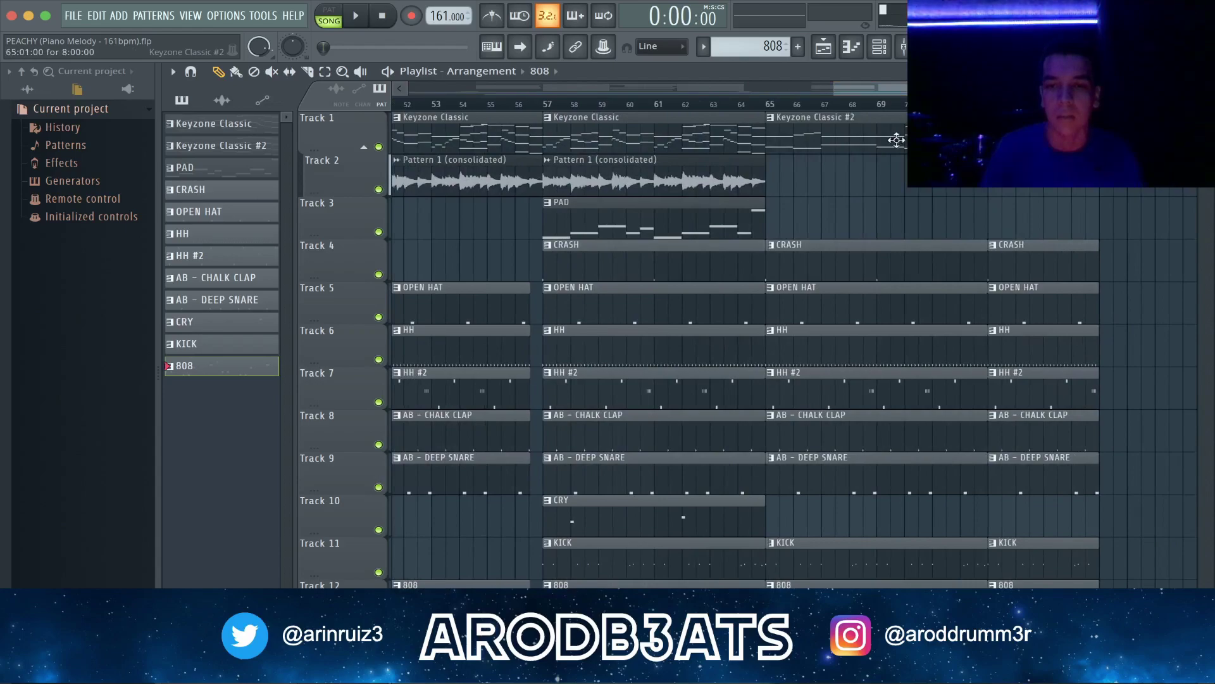